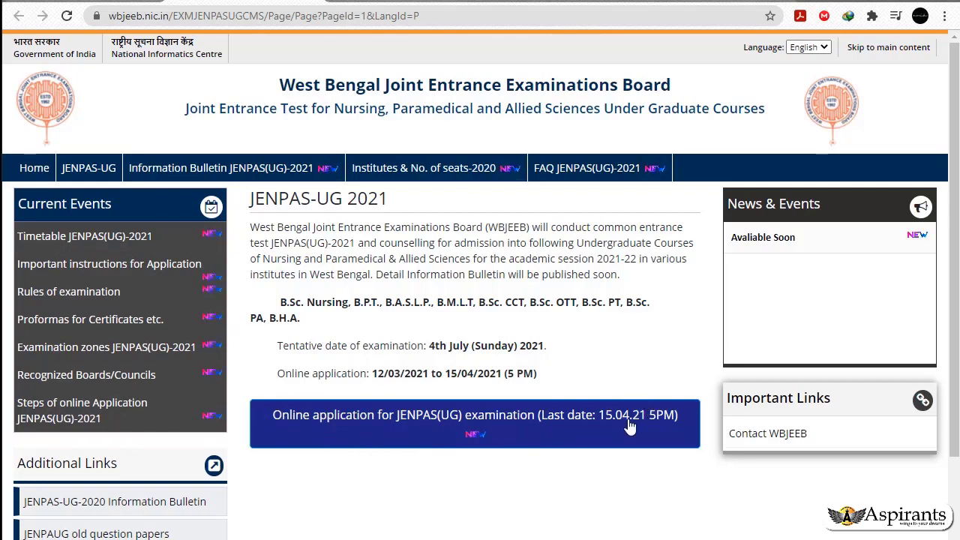
# Step: Open the online application for the JENPAS(UG) examination and start a new registration
pyautogui.click(517, 423)
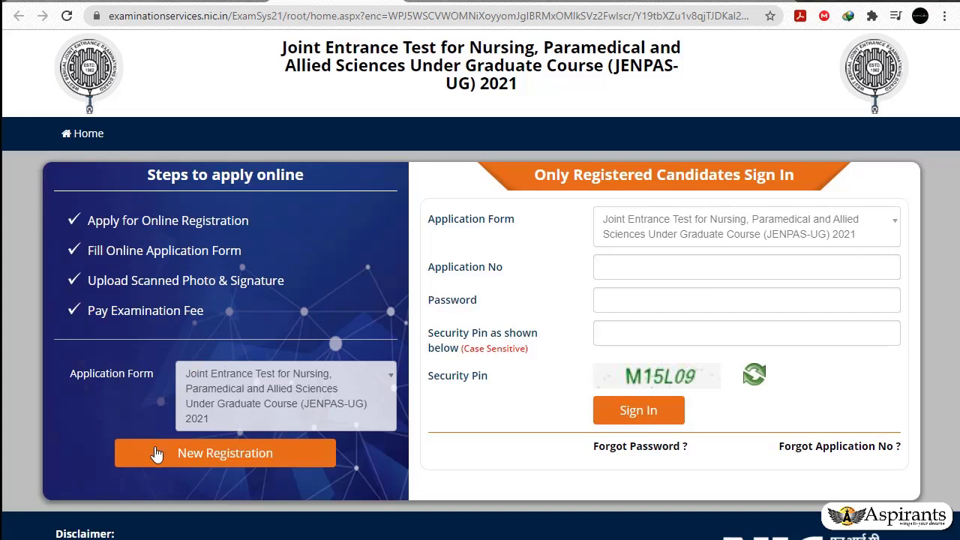
pyautogui.click(245, 456)
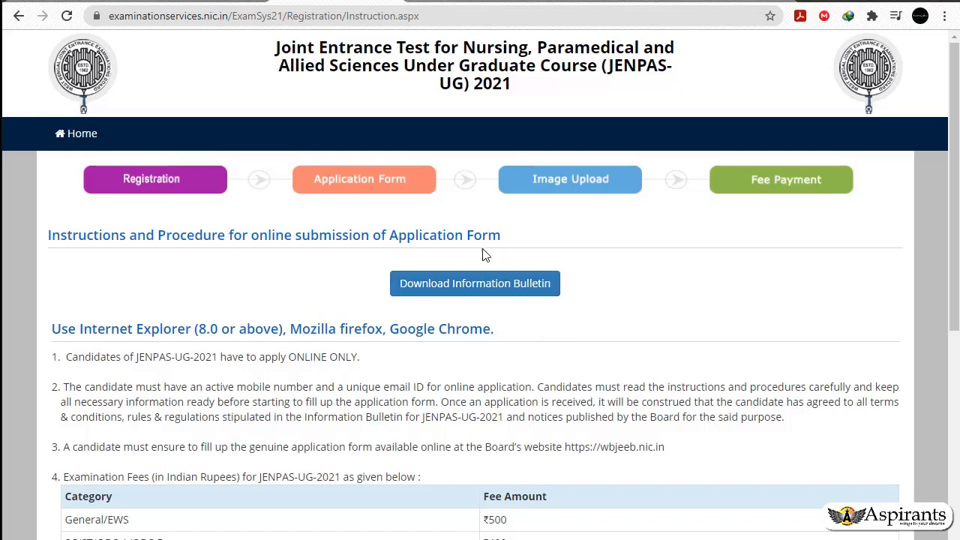
# Step: Read through the application instructions, fee table and registration procedure, and proceed to the registration form
pyautogui.scroll(-2, 501, 334)
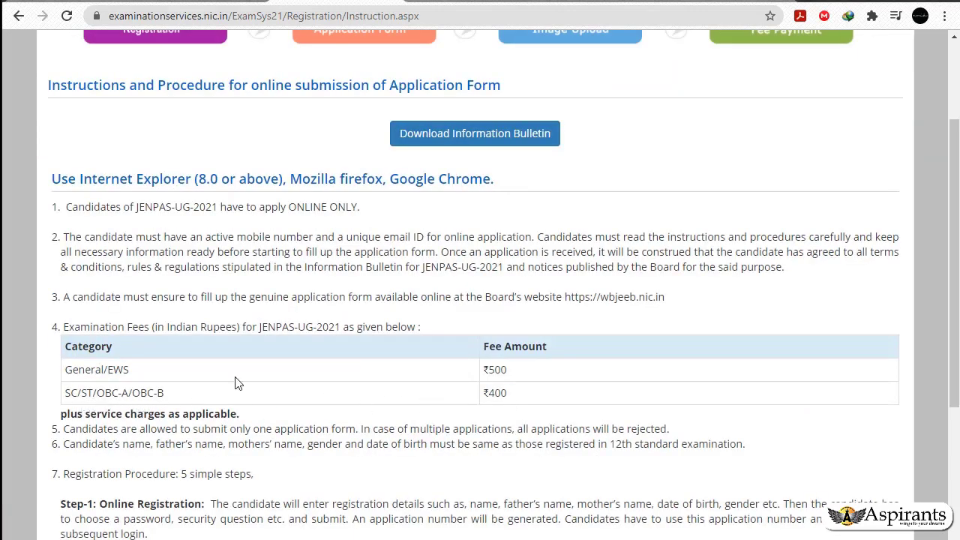
pyautogui.scroll(-4, 537, 380)
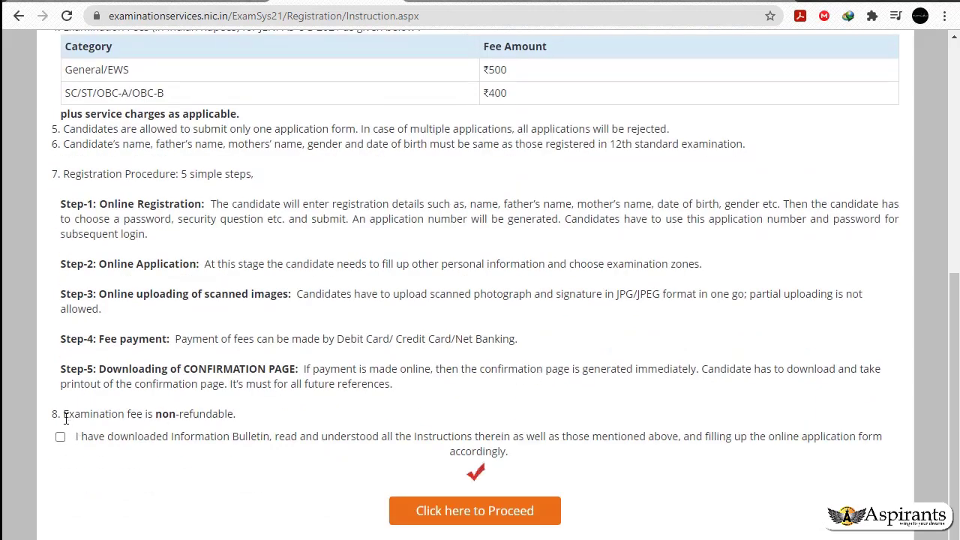
pyautogui.moveTo(77, 415); pyautogui.dragTo(241, 425)
pyautogui.click(509, 521)
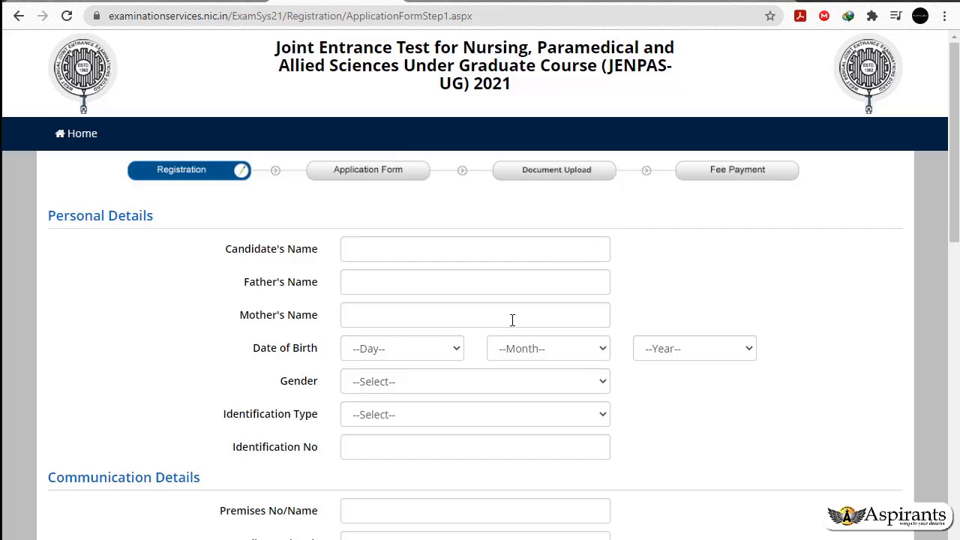
# Step: Examine the date of birth fields and the gender options in the personal details
pyautogui.click(453, 349)
pyautogui.click(458, 348)
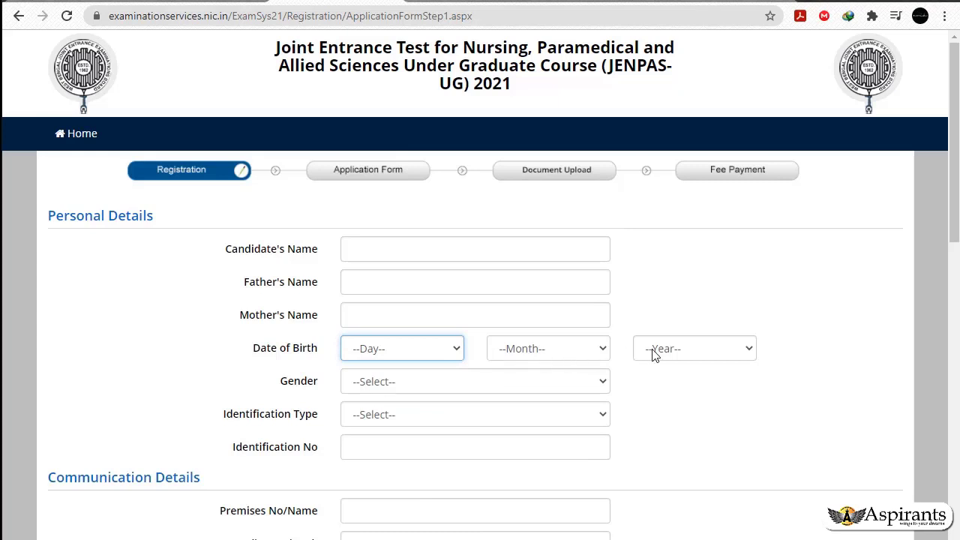
pyautogui.click(456, 382)
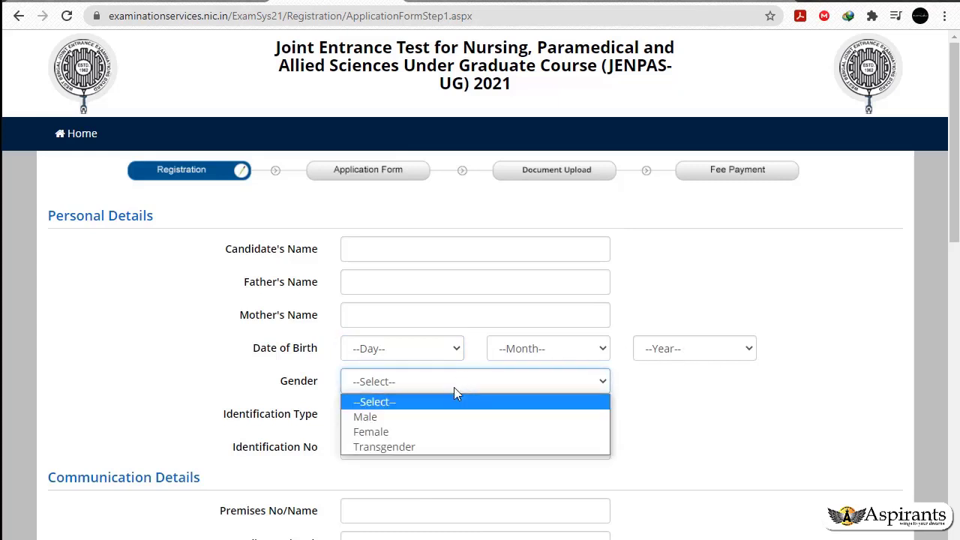
pyautogui.click(600, 384)
pyautogui.scroll(-1, 450, 426)
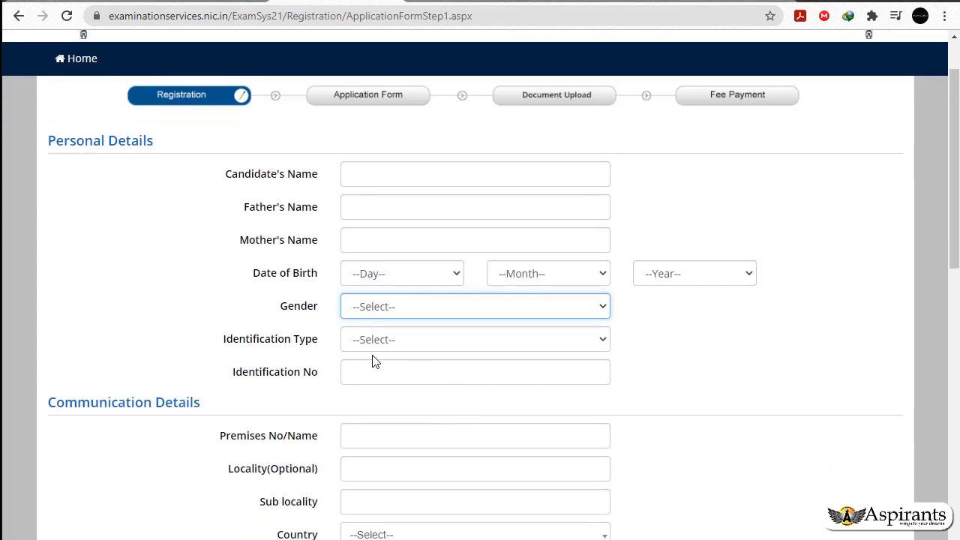
# Step: Set the identification type to "Any Other Valid Govt Identity with photograph" and go to the identity number field
pyautogui.click(397, 341)
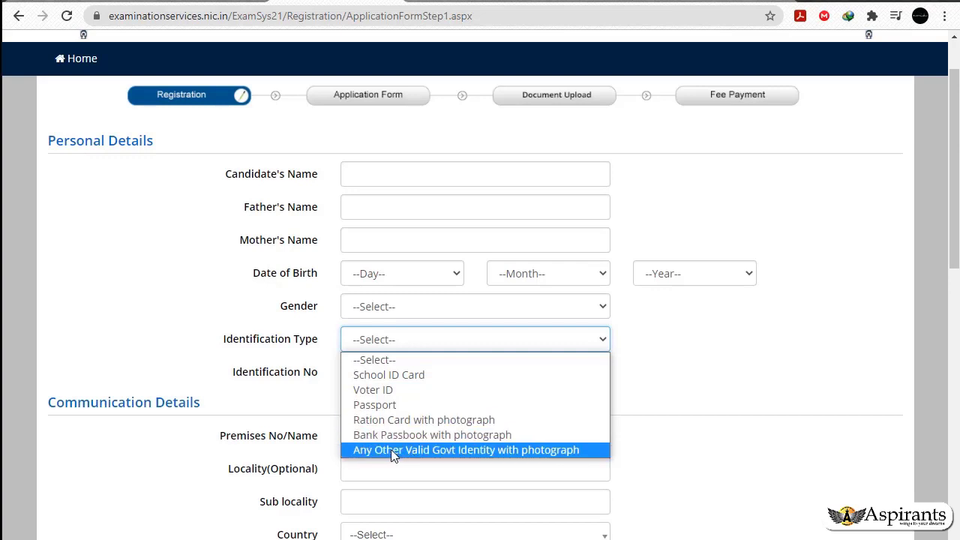
pyautogui.click(565, 453)
pyautogui.click(398, 374)
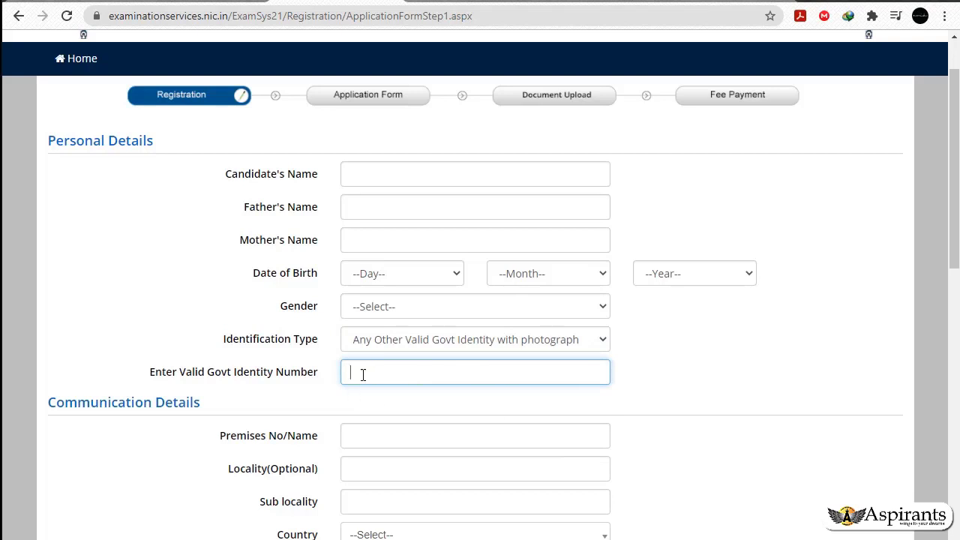
# Step: Examine the premises and locality fields and the country and state choices in the communication details
pyautogui.scroll(-4, 441, 379)
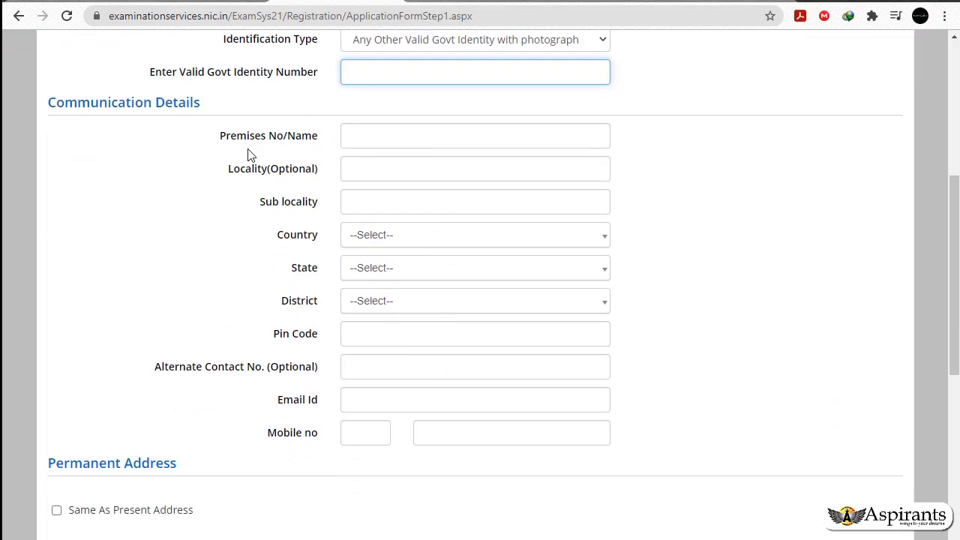
pyautogui.click(363, 137)
pyautogui.click(390, 172)
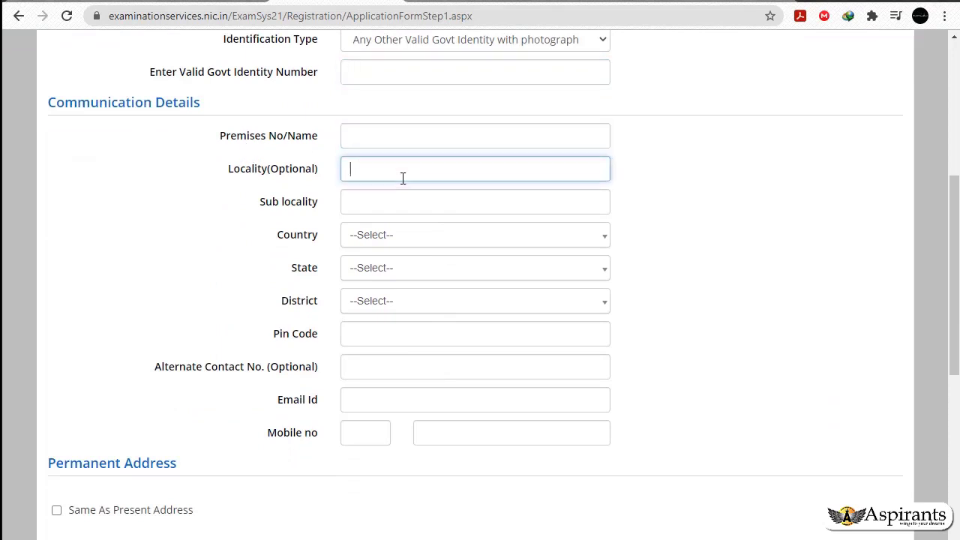
pyautogui.click(380, 236)
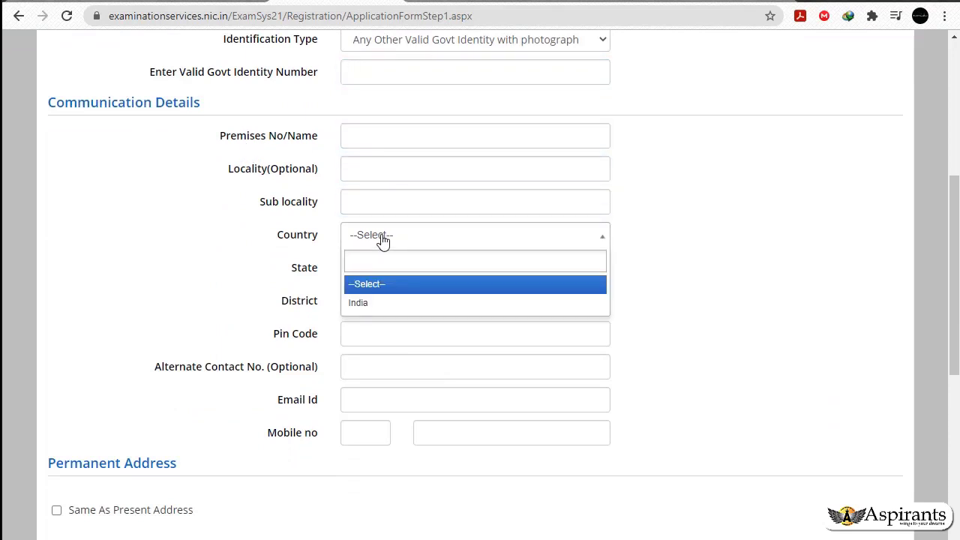
pyautogui.click(379, 240)
pyautogui.click(377, 270)
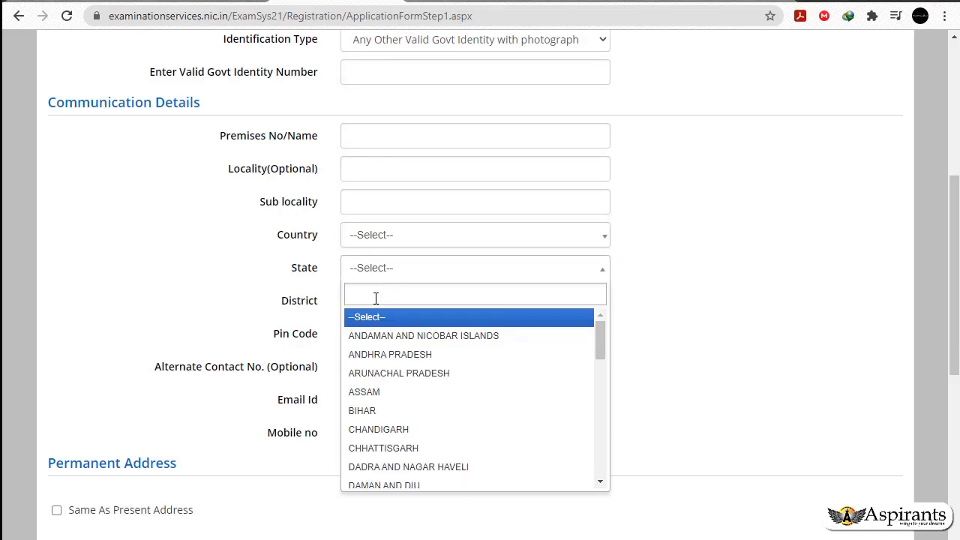
pyautogui.click(600, 273)
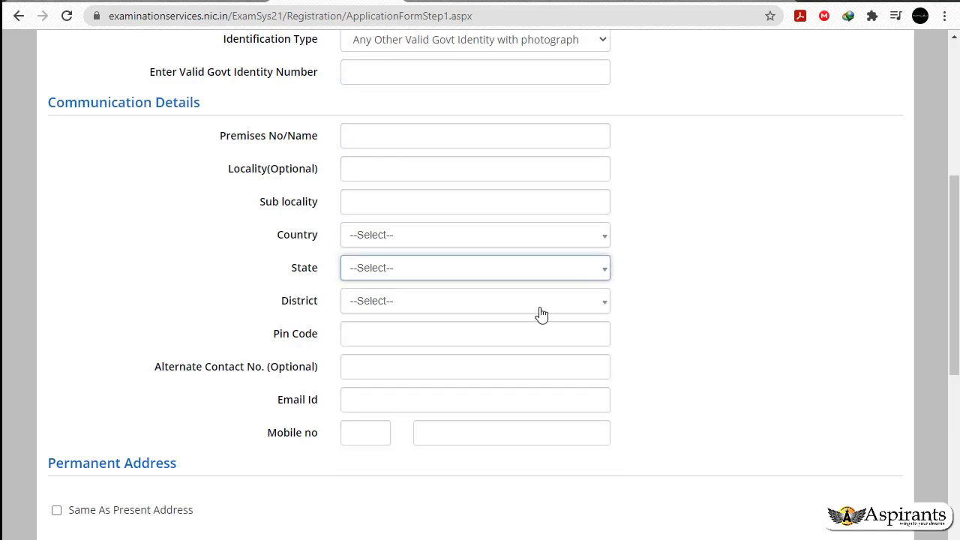
# Step: Set the state in the communication details to WEST BENGAL
pyautogui.click(423, 276)
pyautogui.scroll(-5, 411, 405)
pyautogui.scroll(-3, 405, 427)
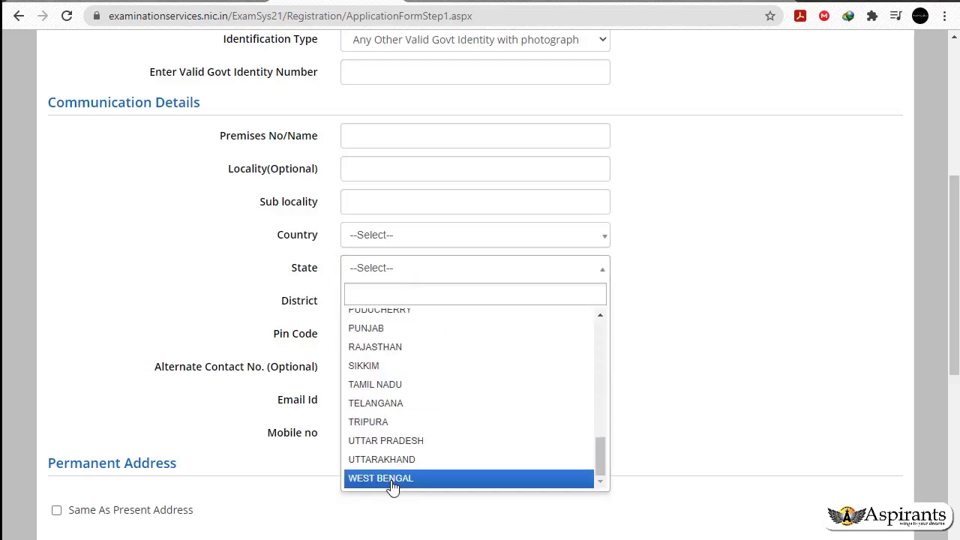
pyautogui.click(392, 482)
# Step: Examine the district choices and the email and mobile number fields in the communication details
pyautogui.click(395, 309)
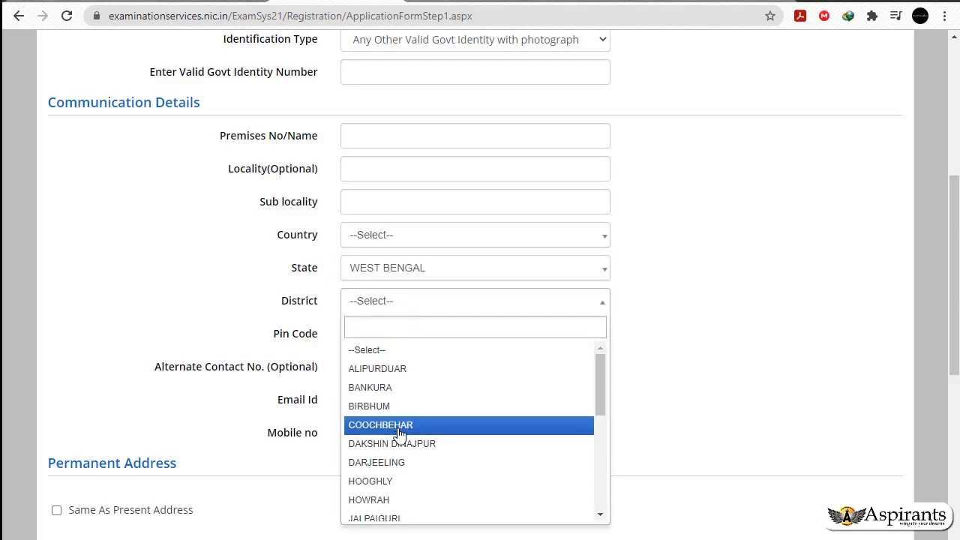
pyautogui.scroll(-4, 398, 435)
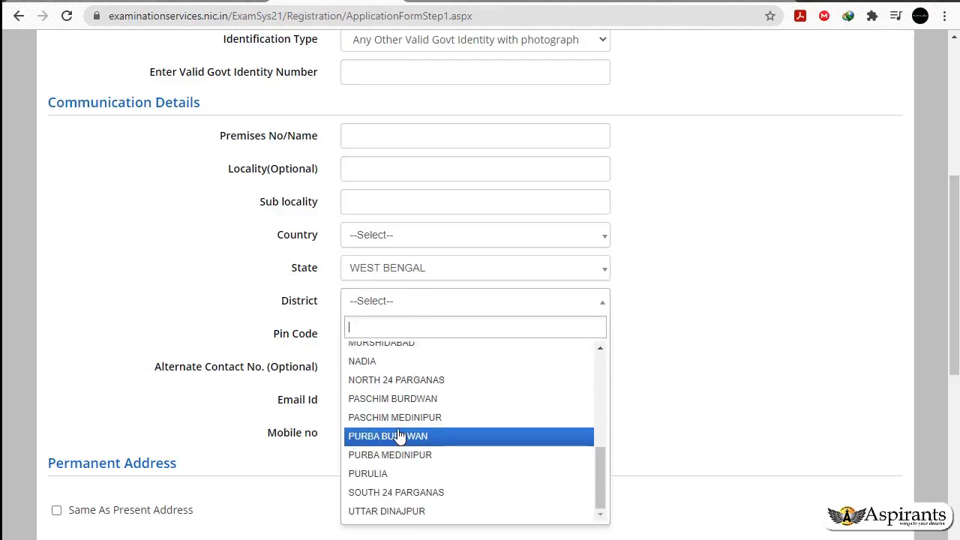
pyautogui.click(603, 308)
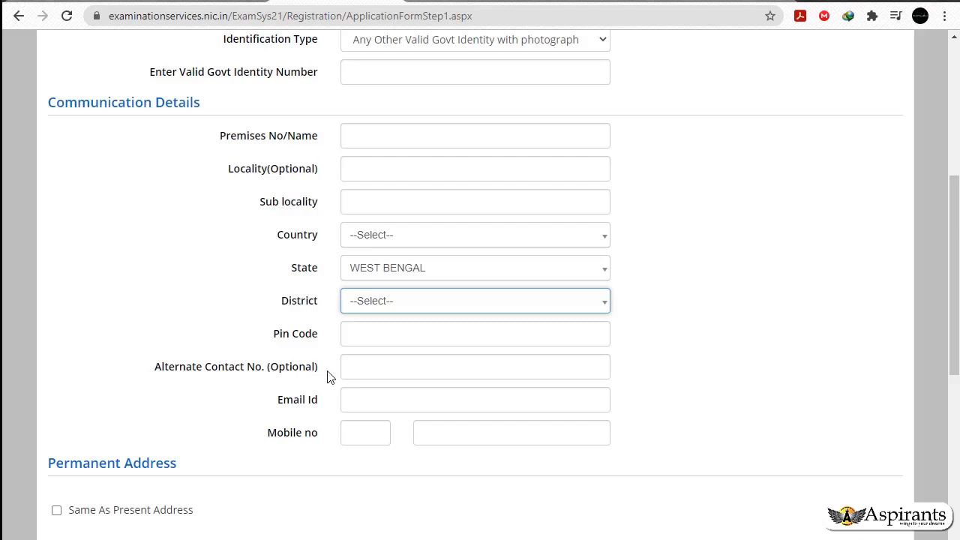
pyautogui.scroll(-1, 327, 375)
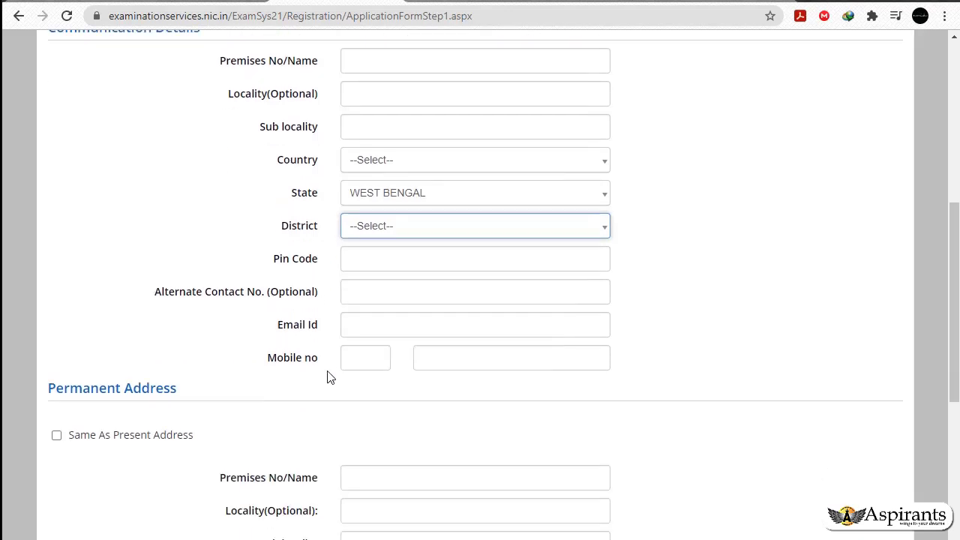
pyautogui.click(371, 327)
pyautogui.click(368, 360)
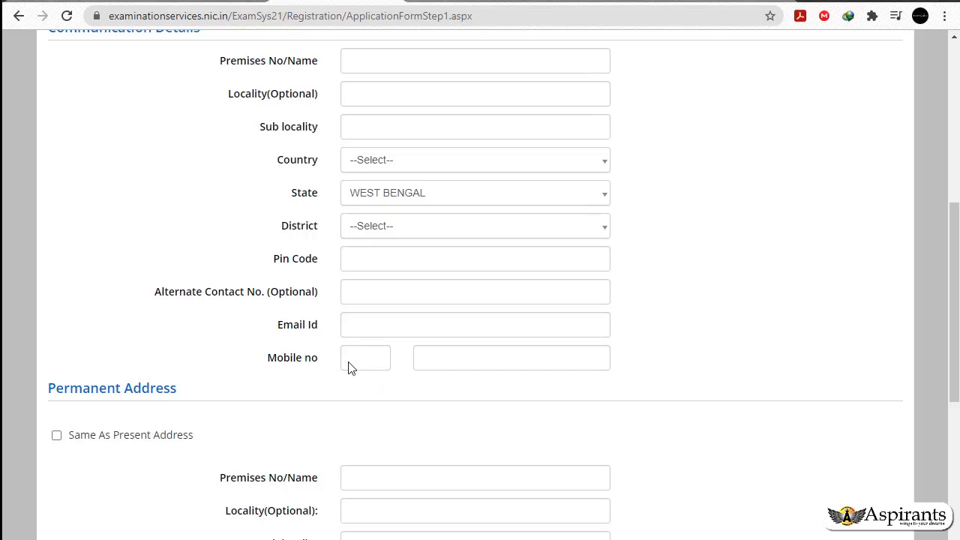
pyautogui.click(441, 359)
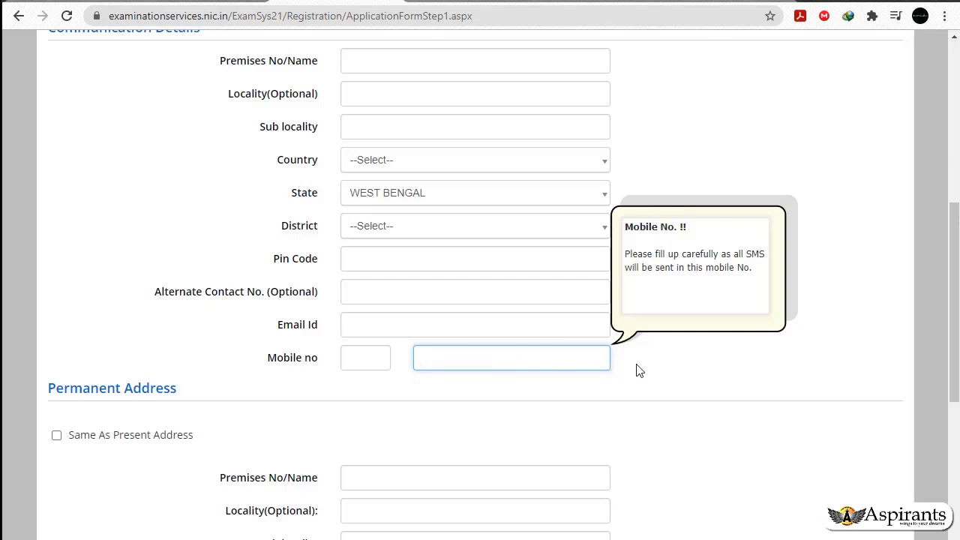
# Step: Try to mark the permanent address as the same as the present address
pyautogui.scroll(-3, 639, 371)
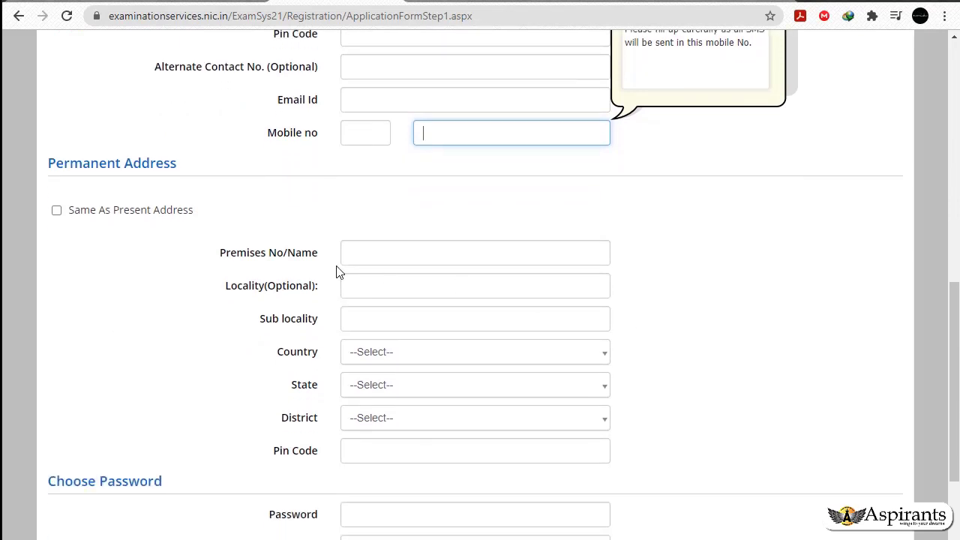
pyautogui.scroll(3, 362, 243)
pyautogui.scroll(3, 201, 316)
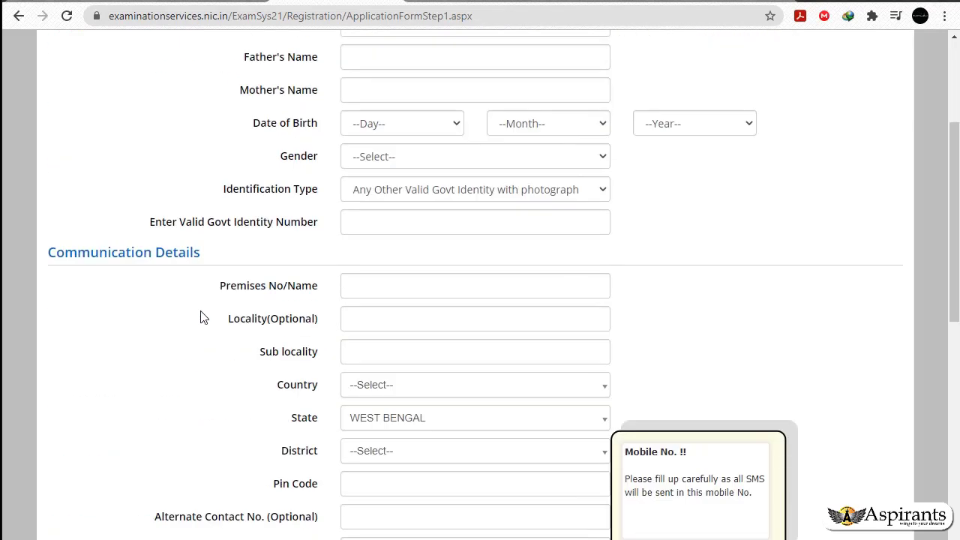
pyautogui.scroll(-4, 217, 274)
pyautogui.scroll(-1, 346, 311)
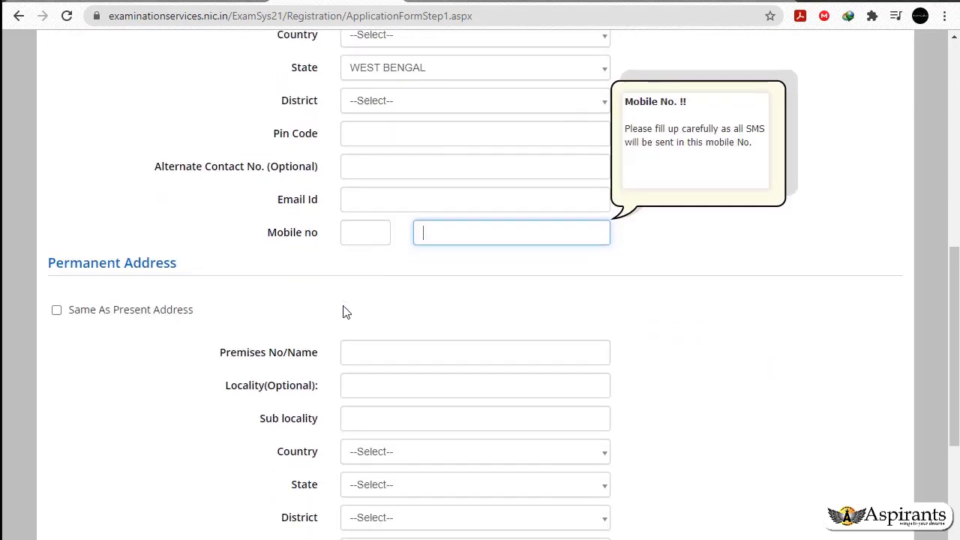
pyautogui.click(57, 286)
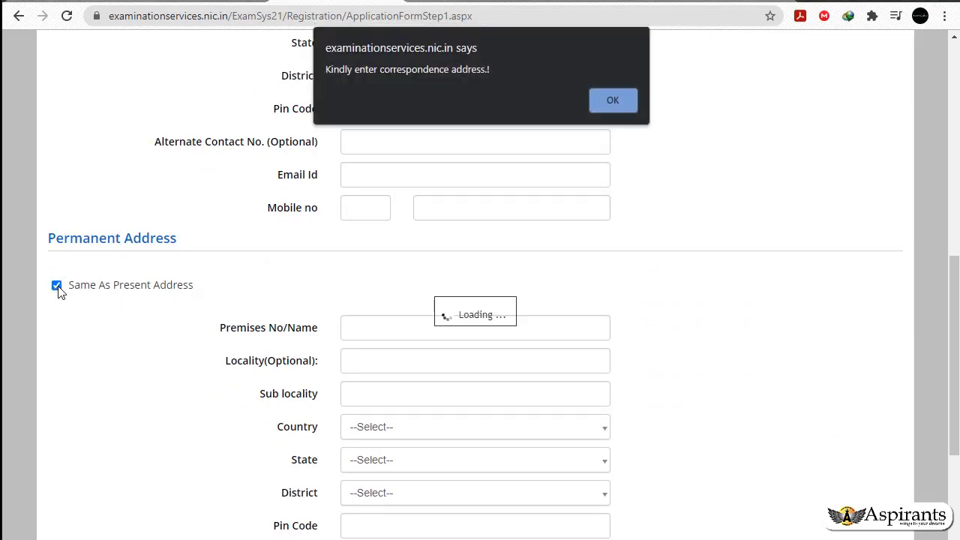
pyautogui.press('Return')
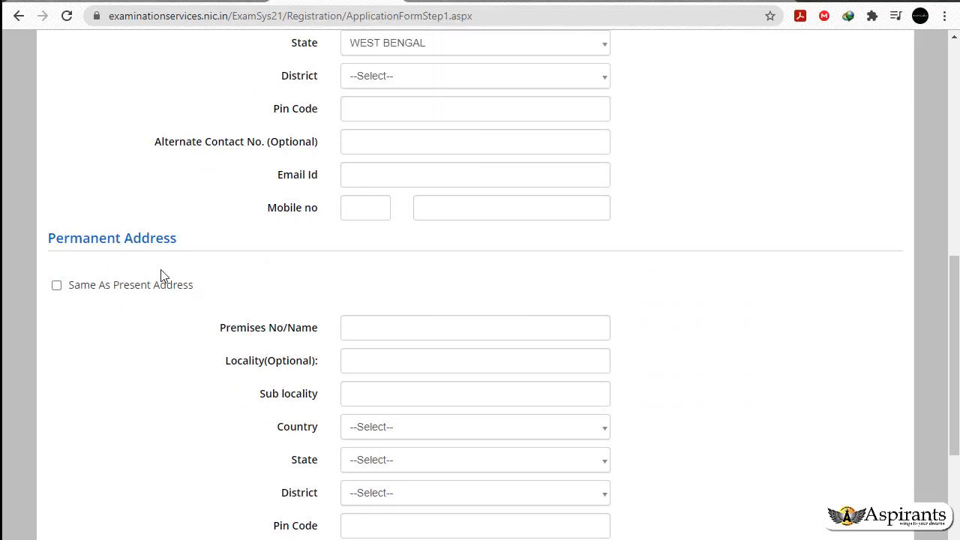
# Step: Examine the remaining permanent address fields and the rules for the password and confirm password fields
pyautogui.scroll(-2, 369, 349)
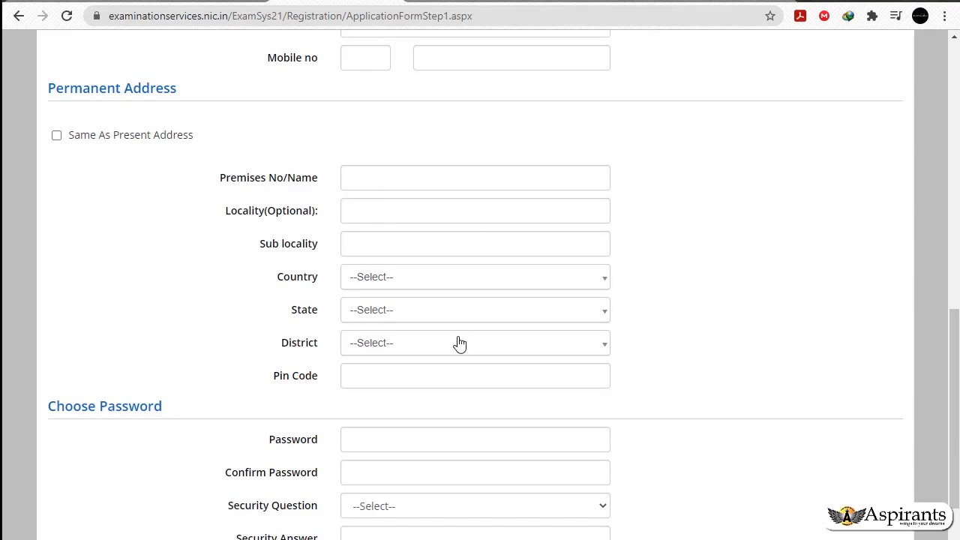
pyautogui.scroll(-1, 360, 293)
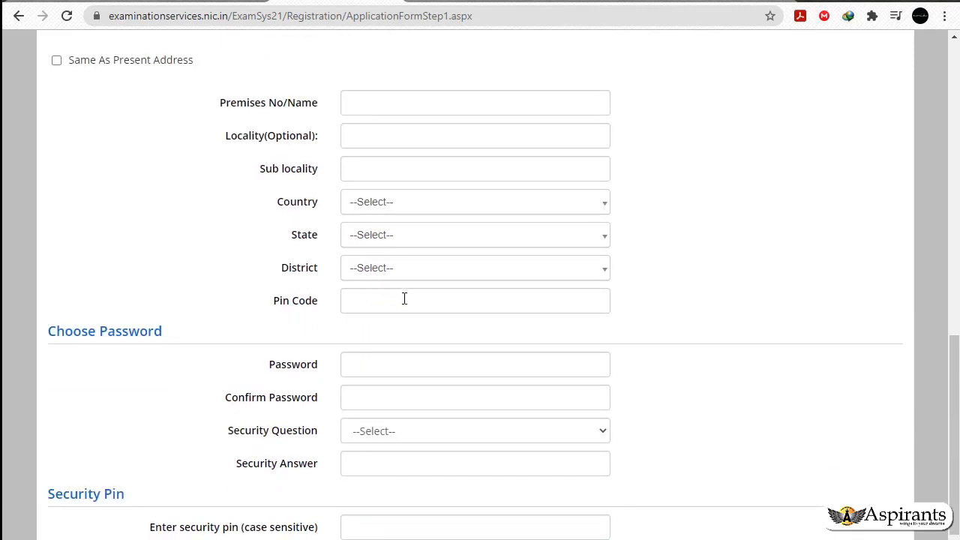
pyautogui.click(399, 366)
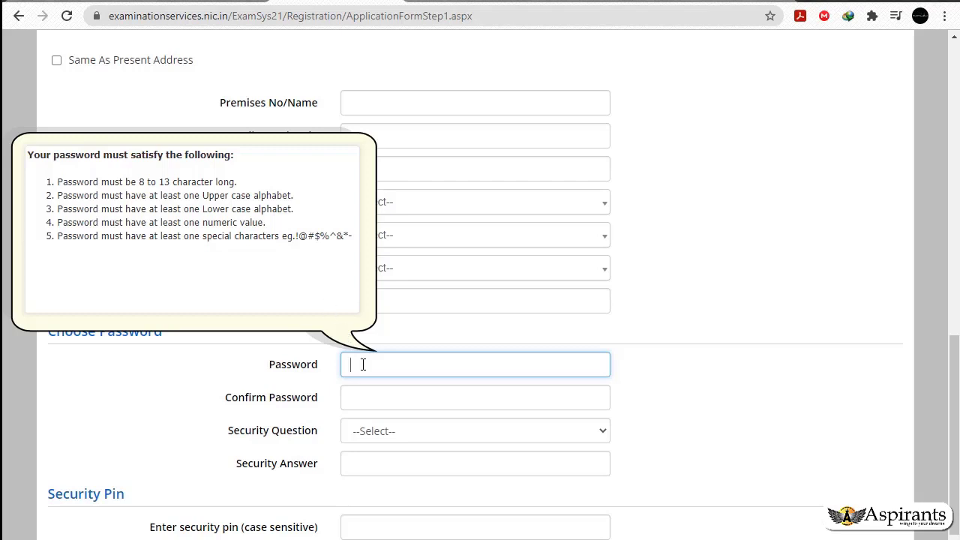
pyautogui.click(364, 399)
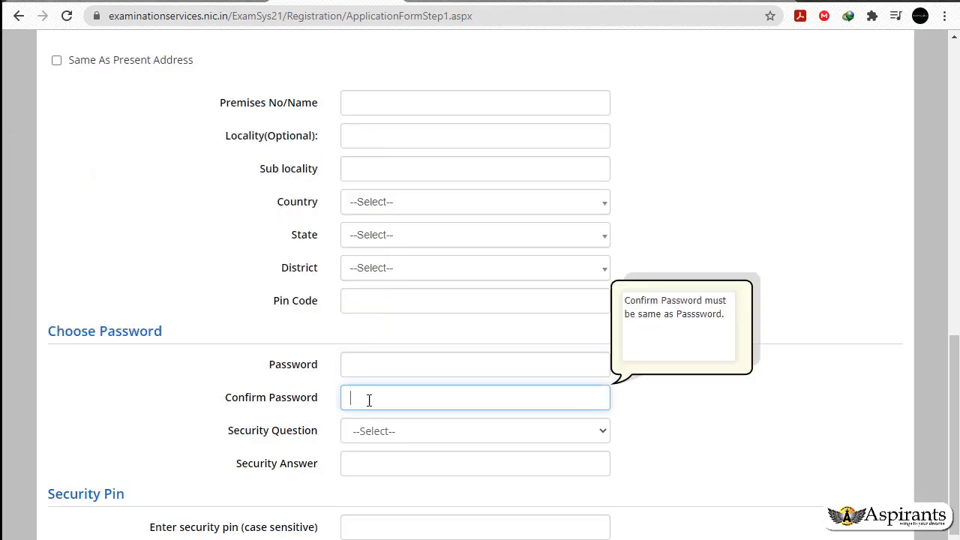
# Step: Set the security question to "What is the name of your first school?" and go to the security answer field
pyautogui.scroll(-1, 472, 401)
pyautogui.click(440, 358)
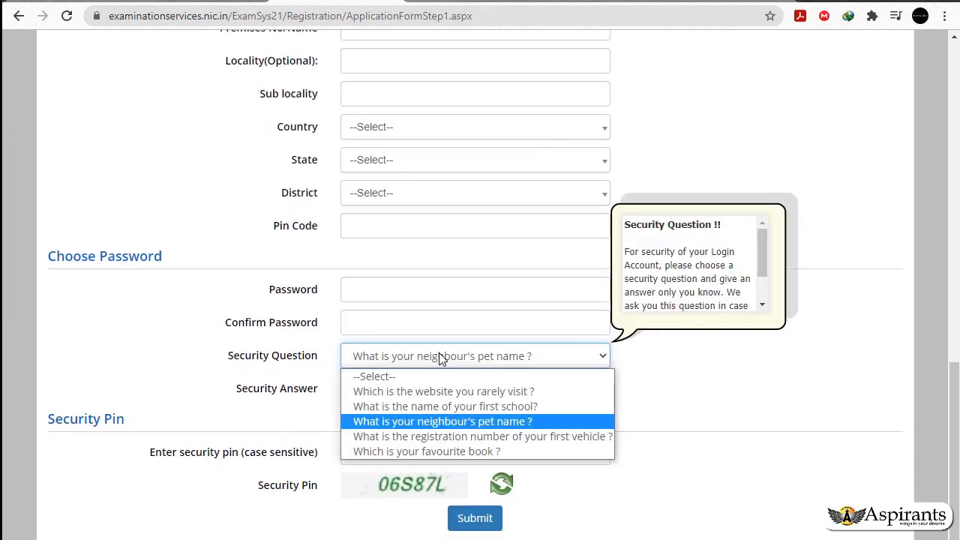
pyautogui.click(390, 407)
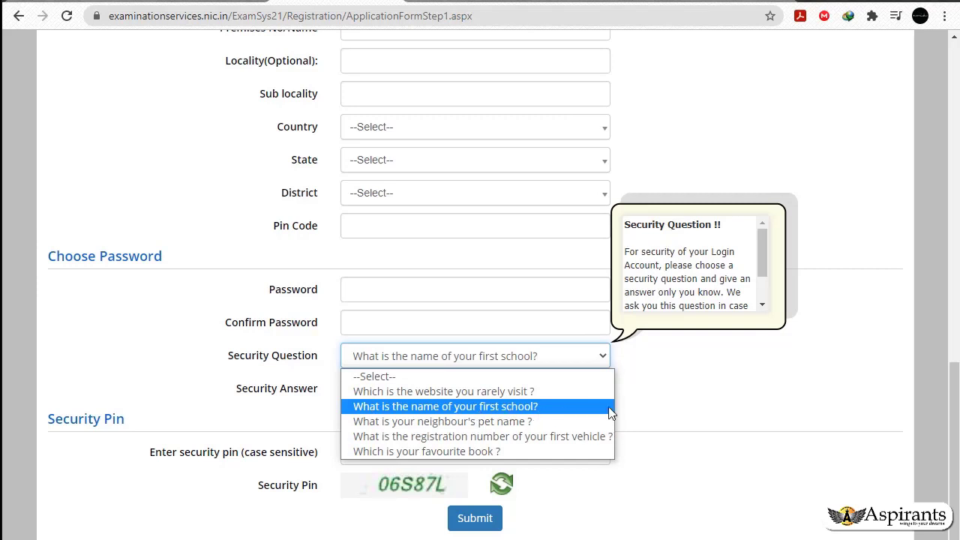
pyautogui.click(663, 405)
pyautogui.click(360, 390)
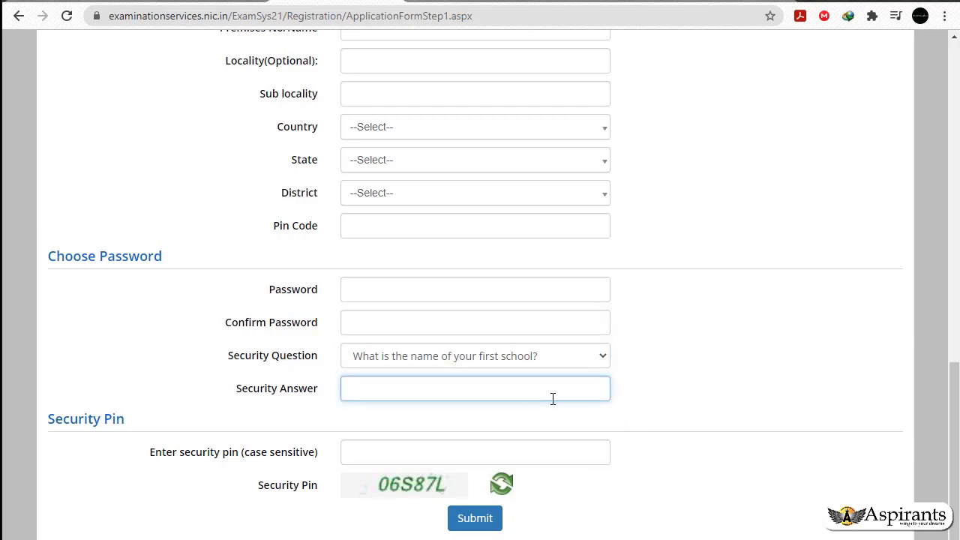
pyautogui.scroll(-1, 553, 399)
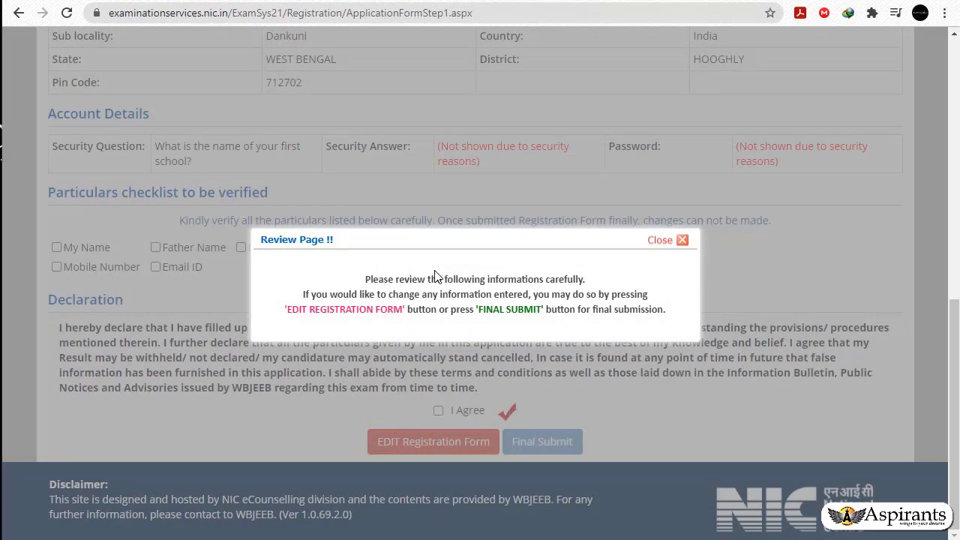
# Step: Dismiss the review notice and mark all eight particulars as verified, from My Name through Email ID
pyautogui.click(677, 242)
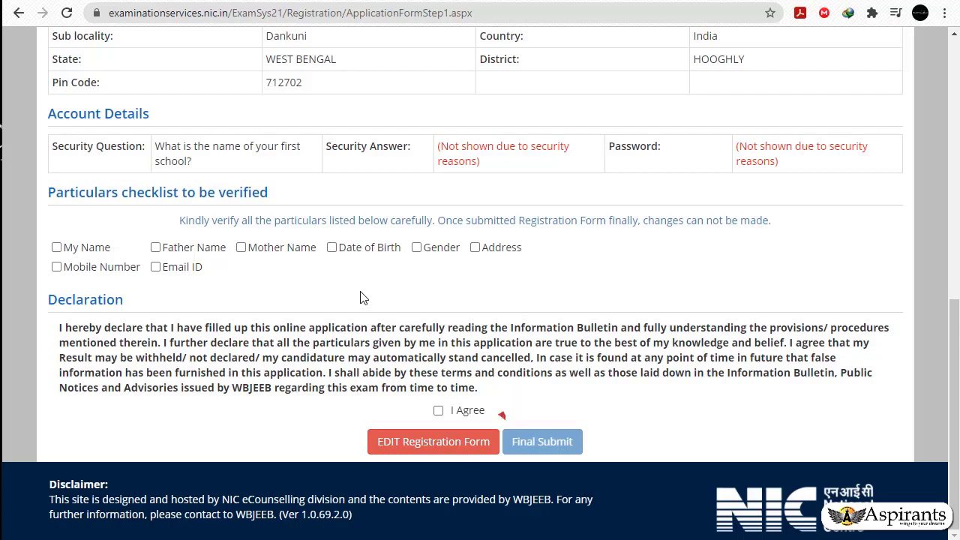
pyautogui.click(57, 249)
pyautogui.click(155, 248)
pyautogui.click(242, 249)
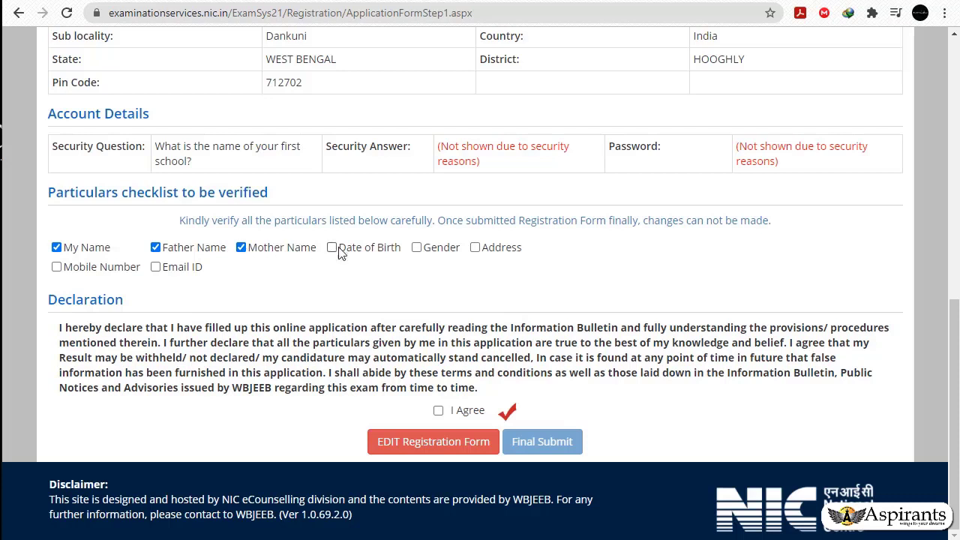
pyautogui.click(333, 249)
pyautogui.click(417, 249)
pyautogui.click(476, 248)
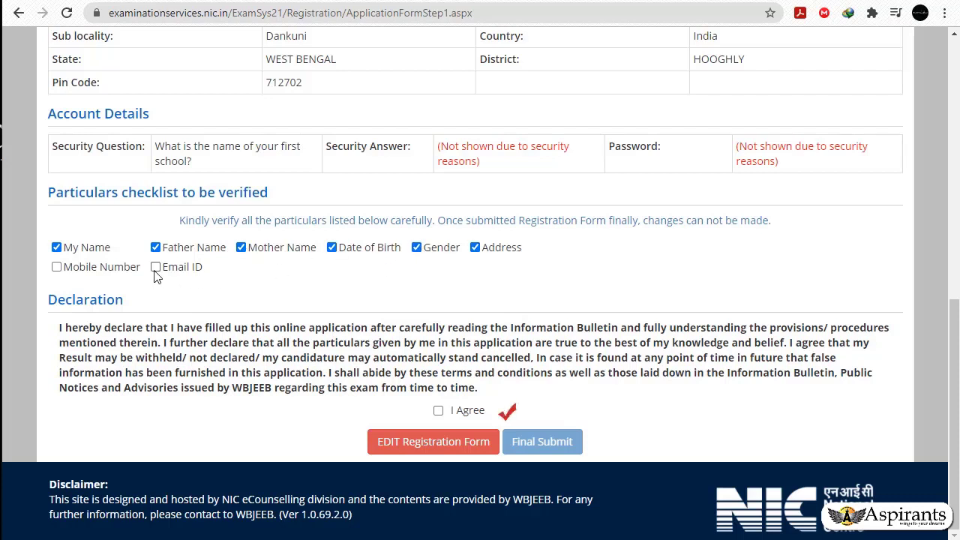
pyautogui.click(156, 269)
pyautogui.click(57, 268)
# Step: Agree to the declaration and confirm the final submission of the registration form
pyautogui.click(438, 412)
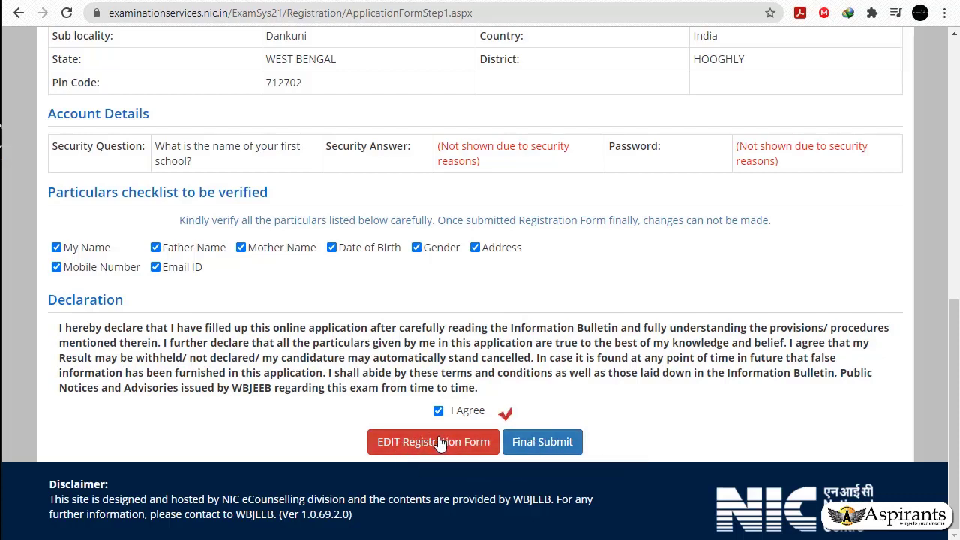
pyautogui.click(541, 444)
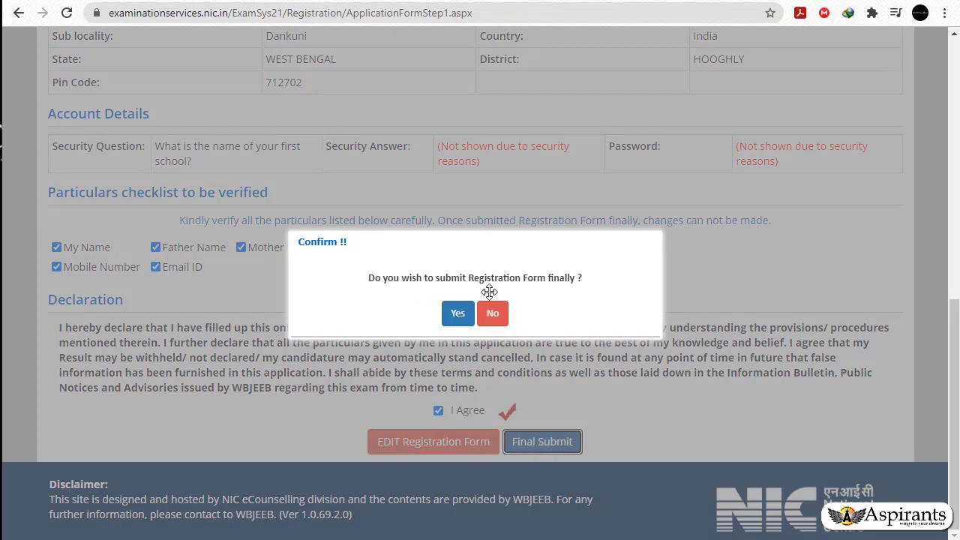
pyautogui.click(457, 312)
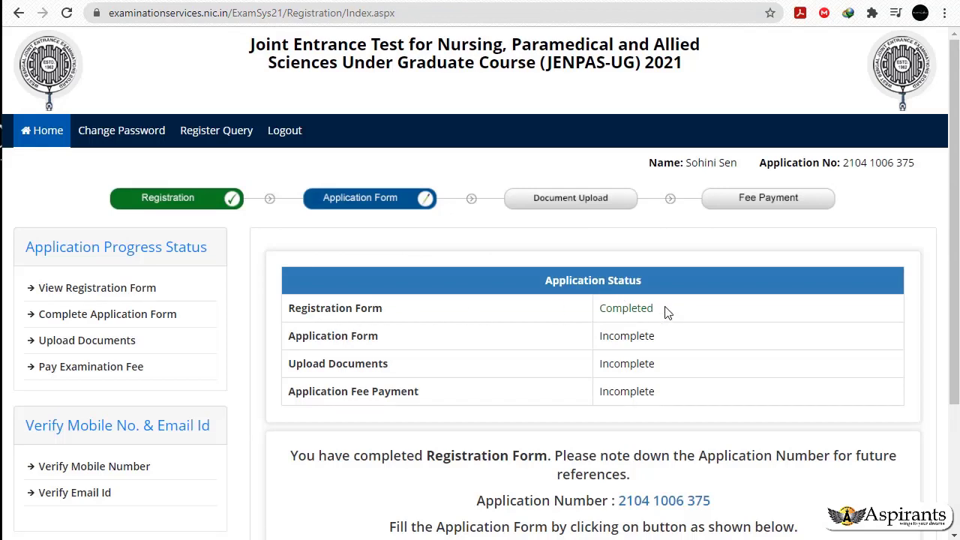
# Step: Check the application status table and the application number, and open the application form for completion
pyautogui.scroll(-2, 667, 312)
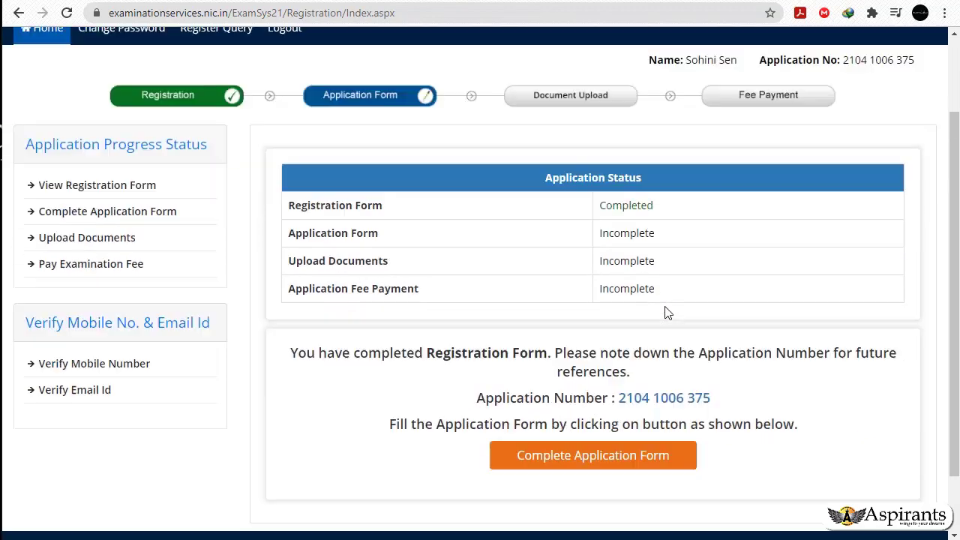
pyautogui.scroll(2, 672, 330)
pyautogui.scroll(-2, 667, 345)
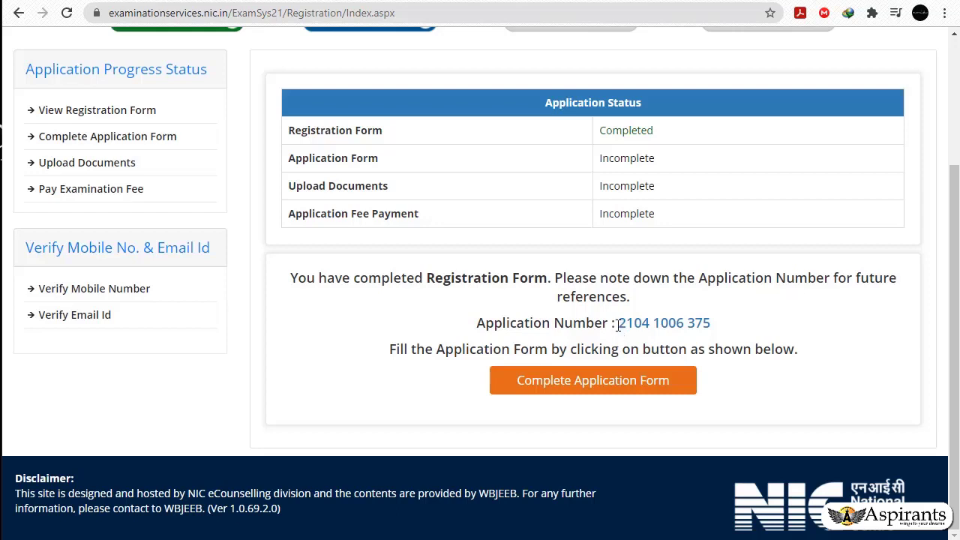
pyautogui.moveTo(615, 324); pyautogui.dragTo(718, 326)
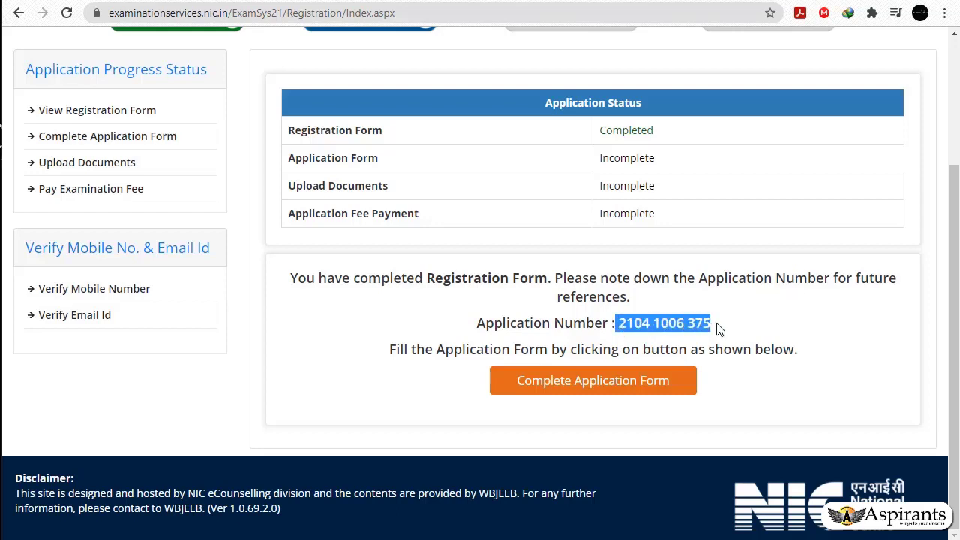
pyautogui.click(718, 328)
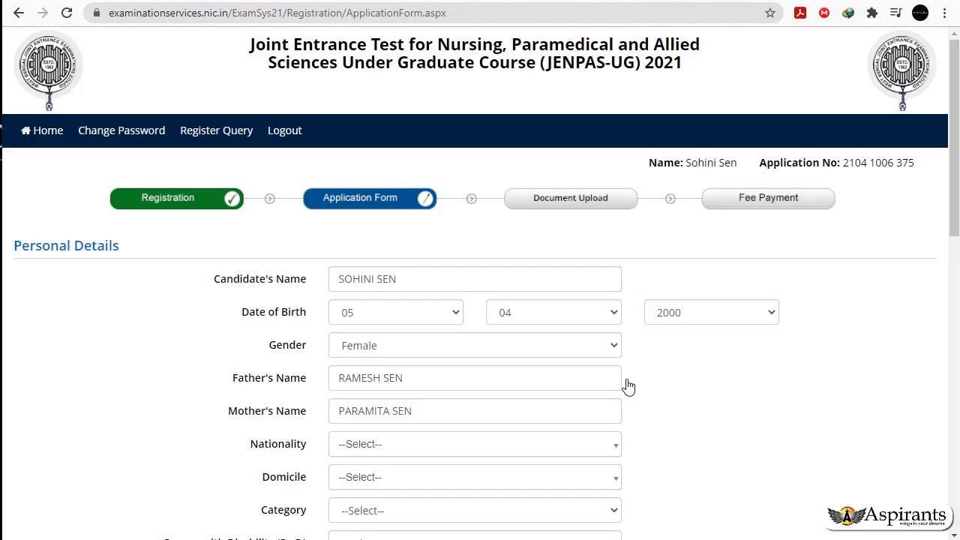
# Step: Set the nationality to Indian and the domicile to WEST BENGAL in the personal details
pyautogui.scroll(-3, 567, 386)
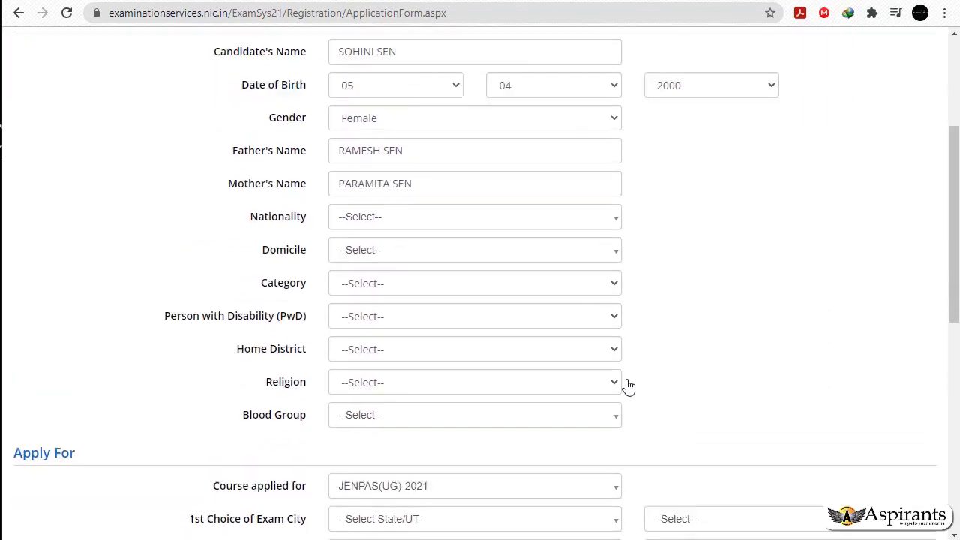
pyautogui.scroll(2, 330, 217)
pyautogui.scroll(-4, 461, 256)
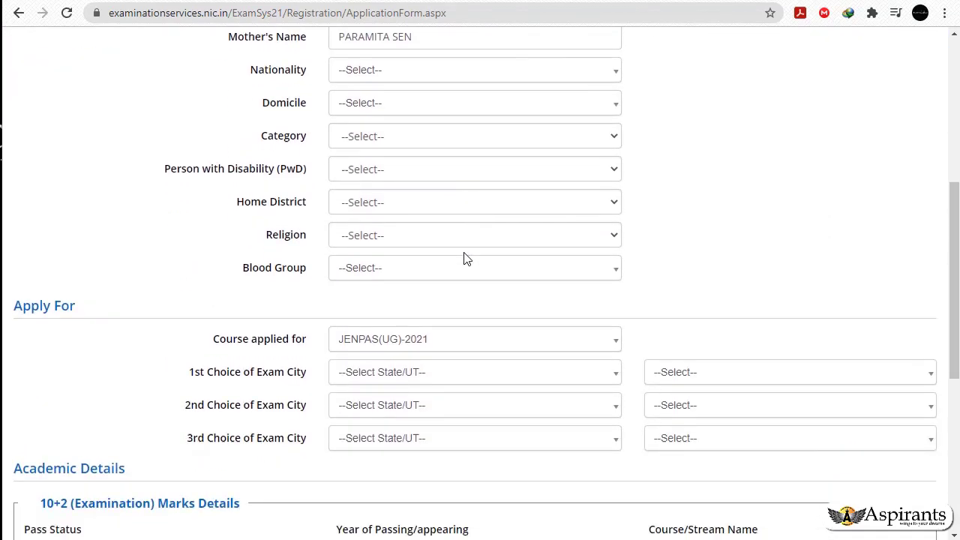
pyautogui.click(396, 75)
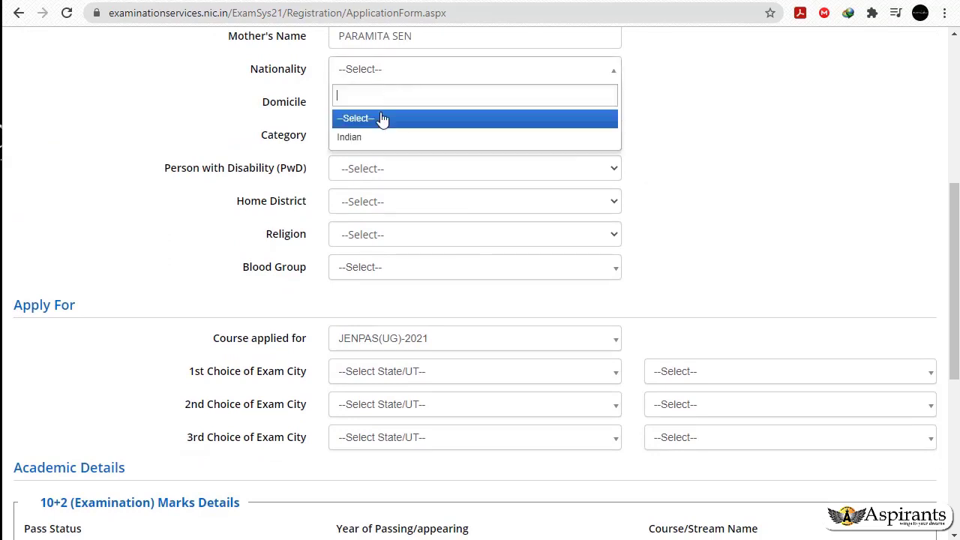
pyautogui.click(367, 145)
pyautogui.click(378, 107)
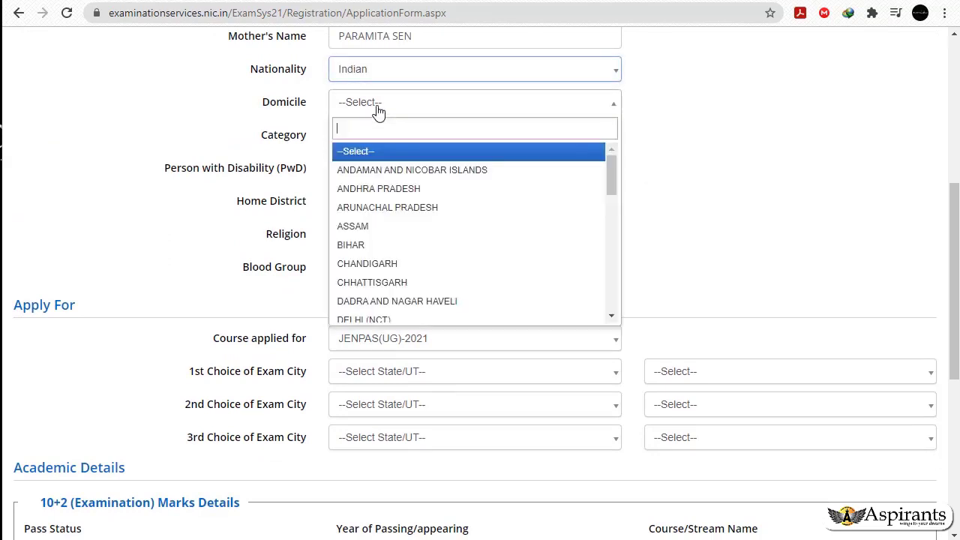
pyautogui.scroll(-7, 402, 262)
pyautogui.click(397, 276)
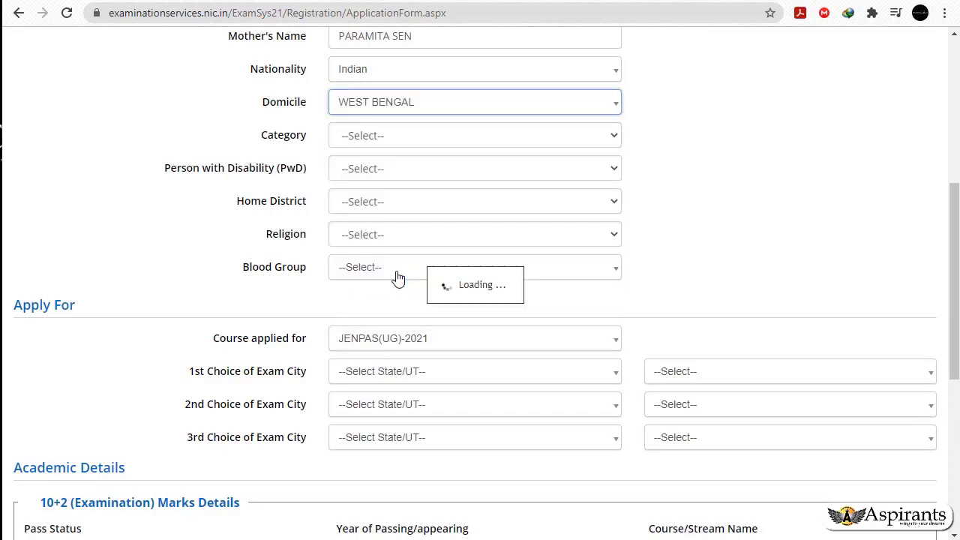
# Step: Set the category to General and Person with Disability (PwD) to No
pyautogui.click(380, 140)
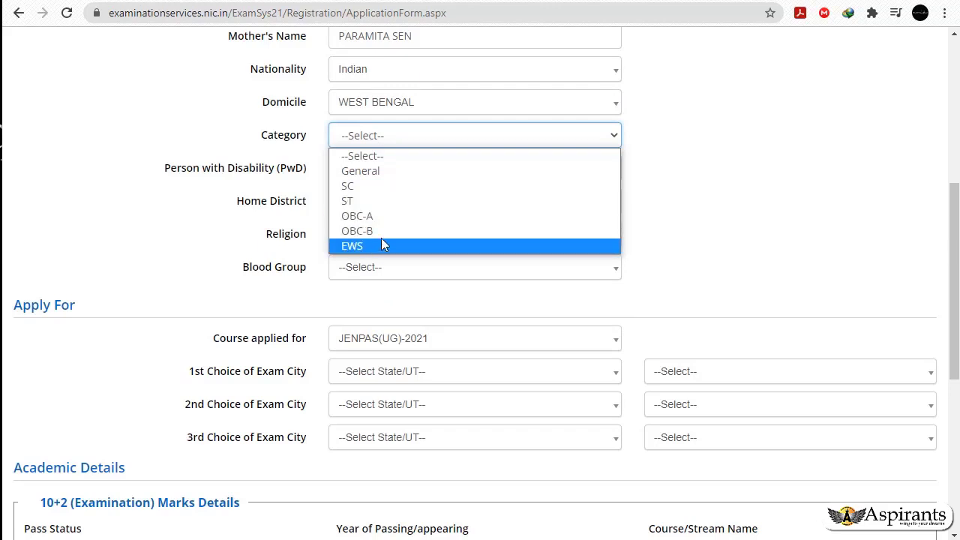
pyautogui.click(375, 171)
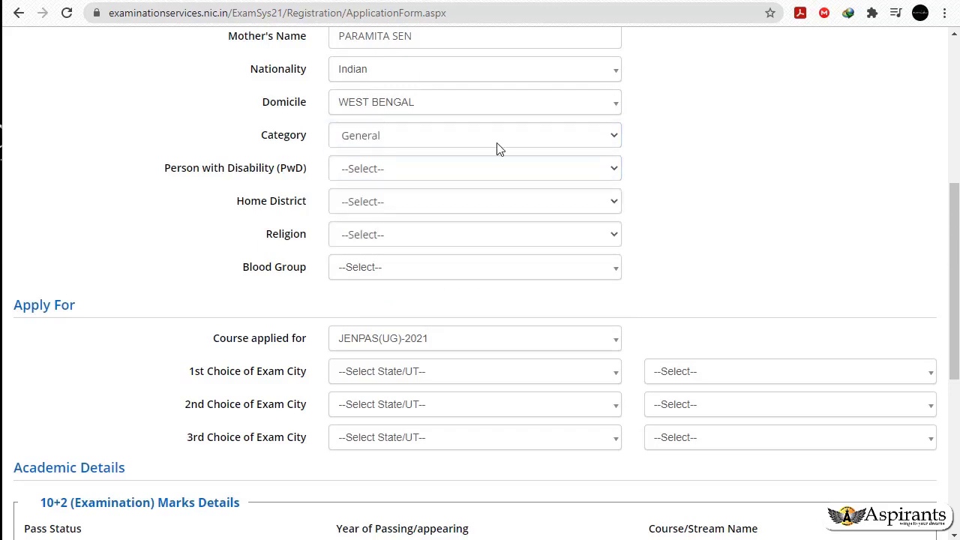
pyautogui.click(382, 171)
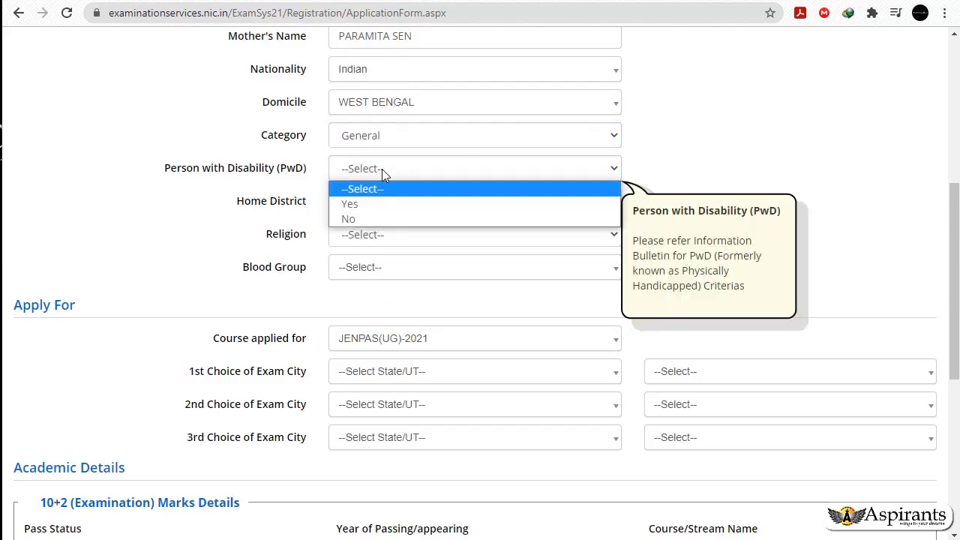
pyautogui.click(368, 218)
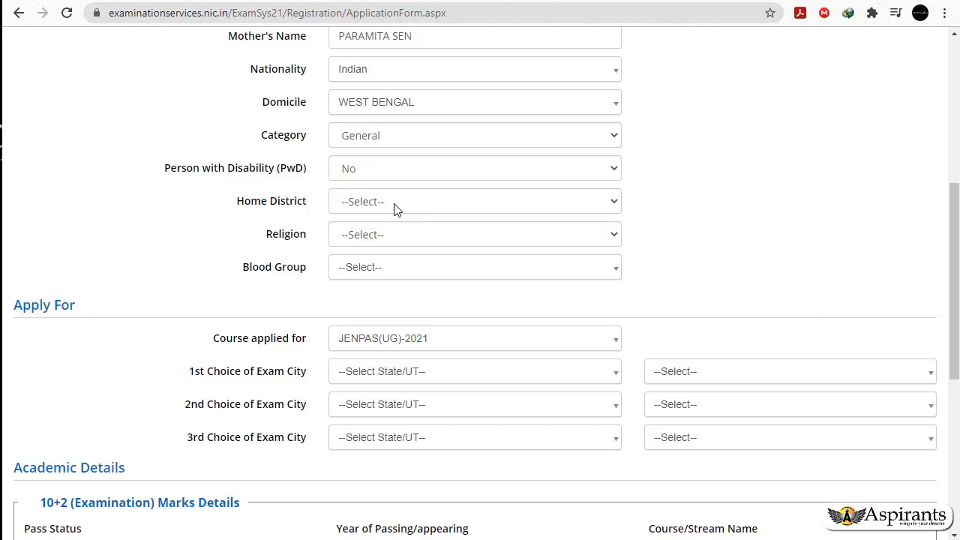
# Step: Set the home district to HOOGHLY
pyautogui.click(395, 209)
pyautogui.scroll(-2, 419, 367)
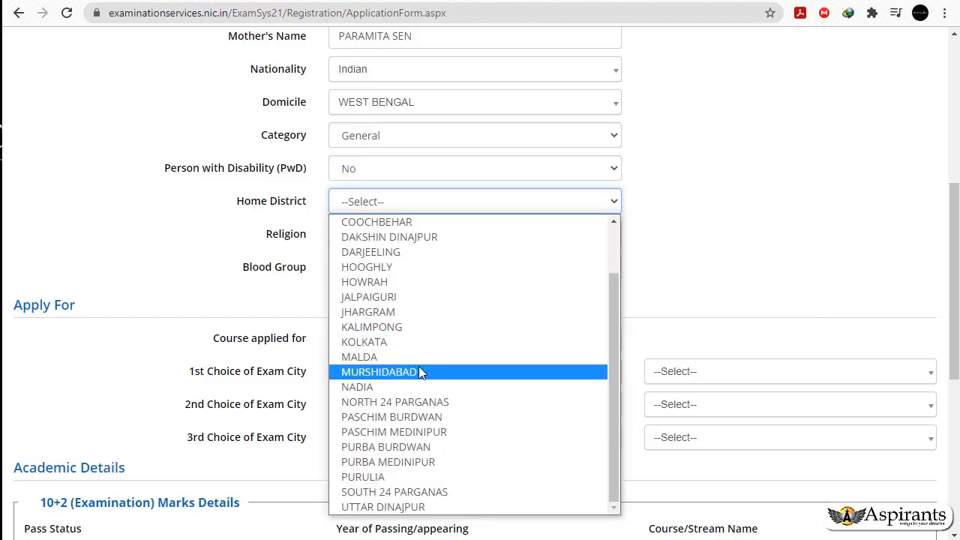
pyautogui.click(392, 255)
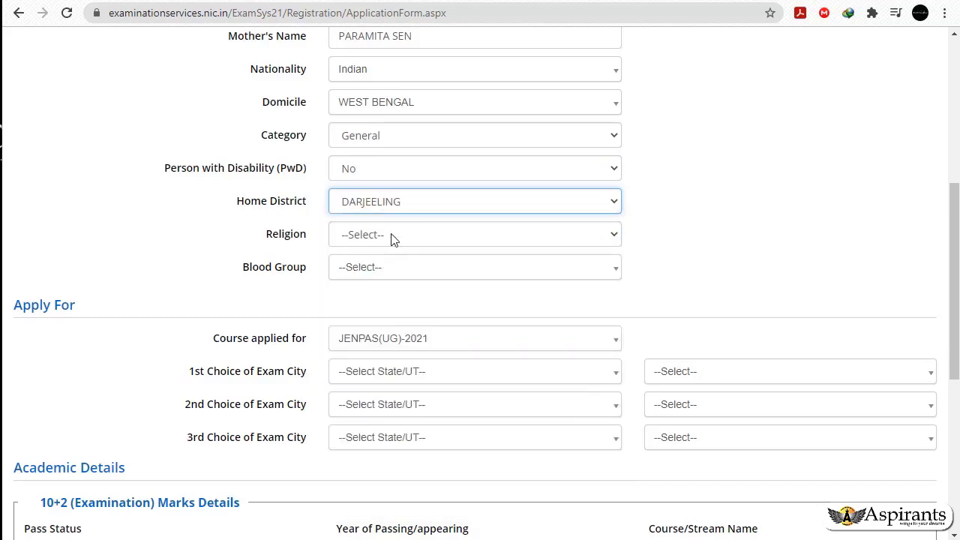
pyautogui.click(393, 210)
pyautogui.click(379, 327)
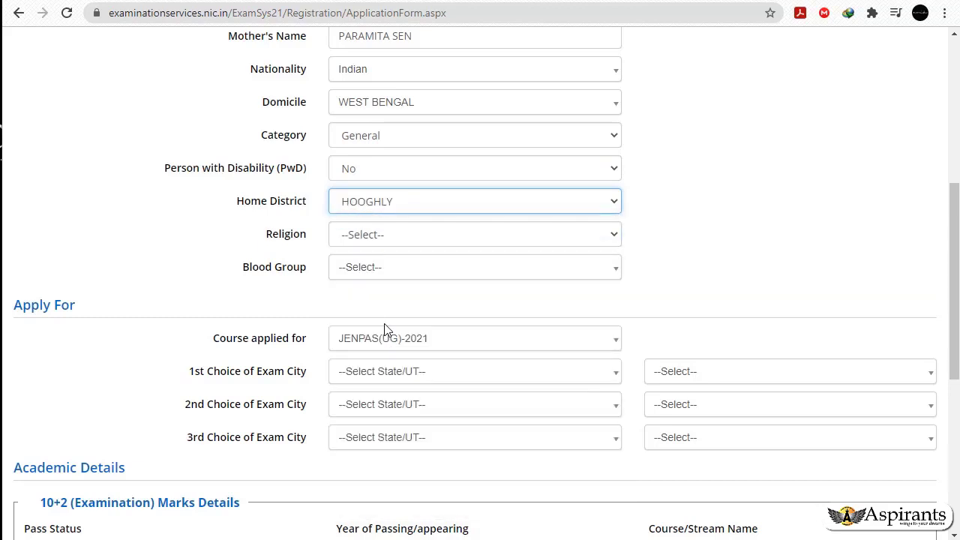
# Step: Set the religion to Hindu and the blood group to O+
pyautogui.click(380, 244)
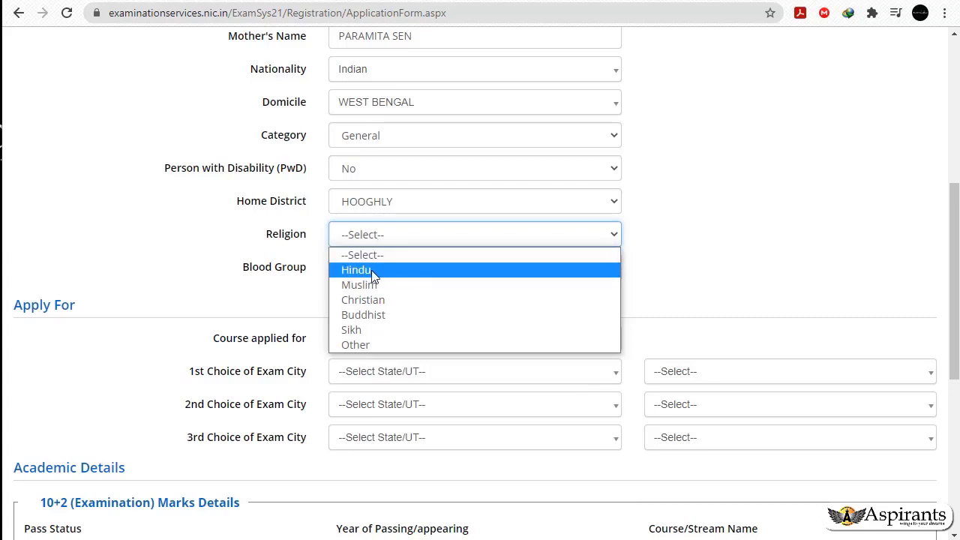
pyautogui.click(373, 271)
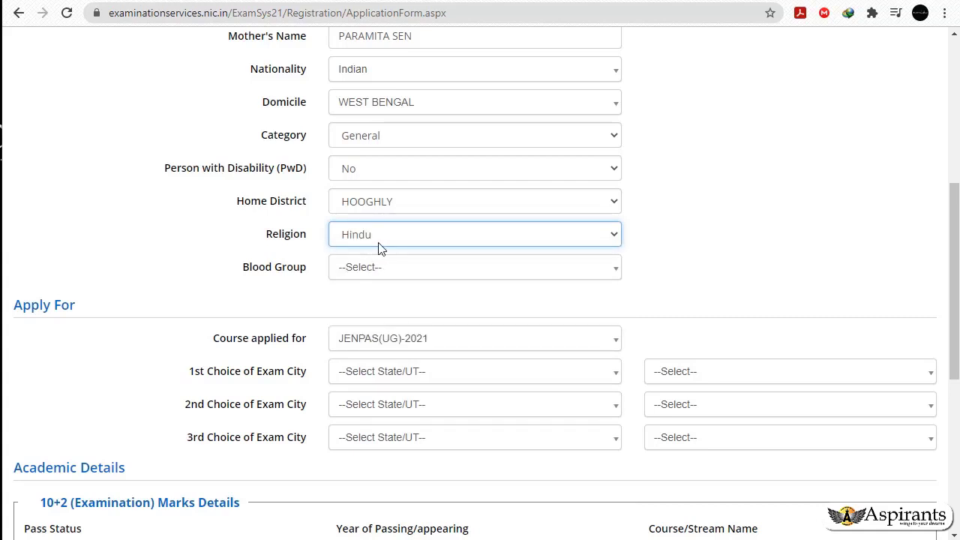
pyautogui.click(405, 274)
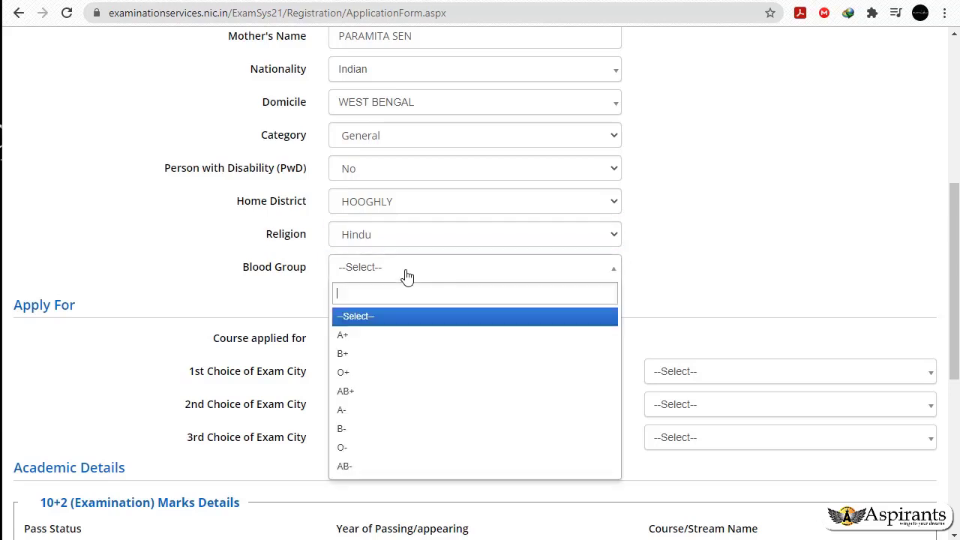
pyautogui.click(372, 371)
# Step: Set the state to WEST BENGAL for the first, second and third choices of exam city
pyautogui.scroll(-2, 41, 172)
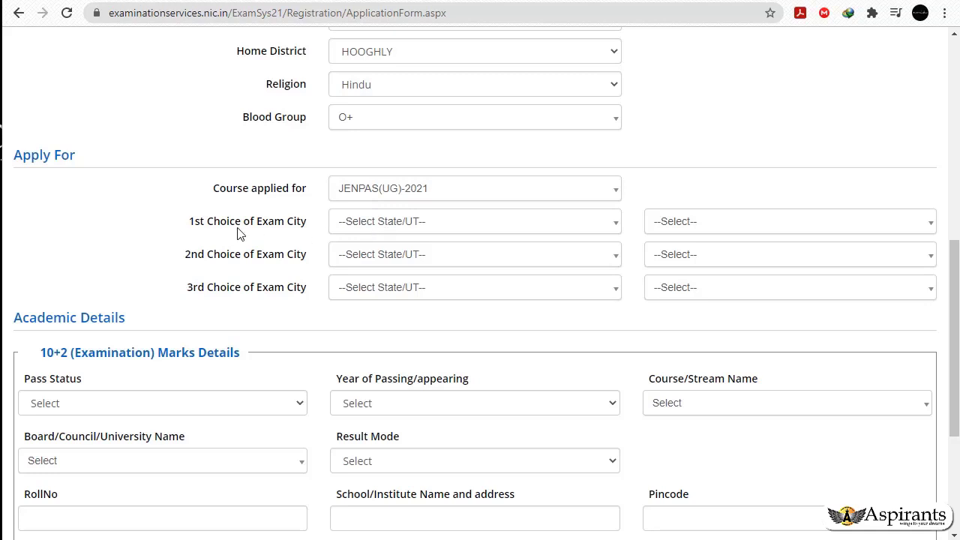
pyautogui.click(394, 224)
pyautogui.click(379, 286)
pyautogui.click(381, 262)
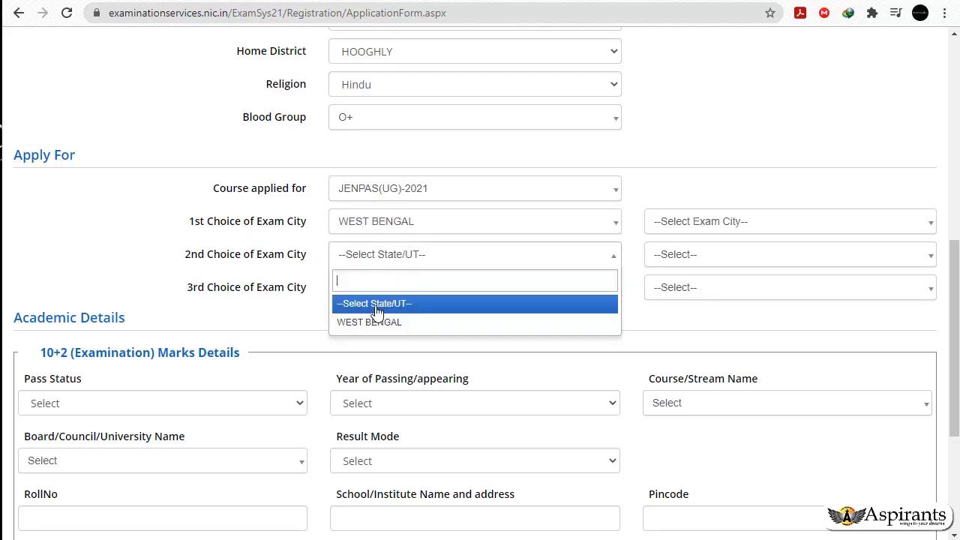
pyautogui.click(379, 321)
pyautogui.click(379, 292)
pyautogui.click(378, 358)
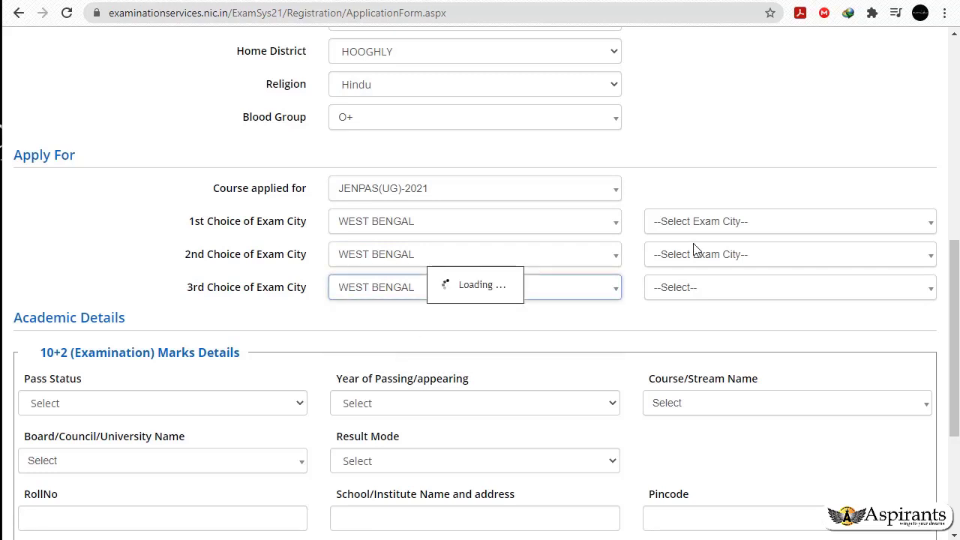
# Step: Choose Hooghly-Serampore, Howrah-Uluberia and Kolkata-South Kolkata as the first, second and third exam cities
pyautogui.click(821, 230)
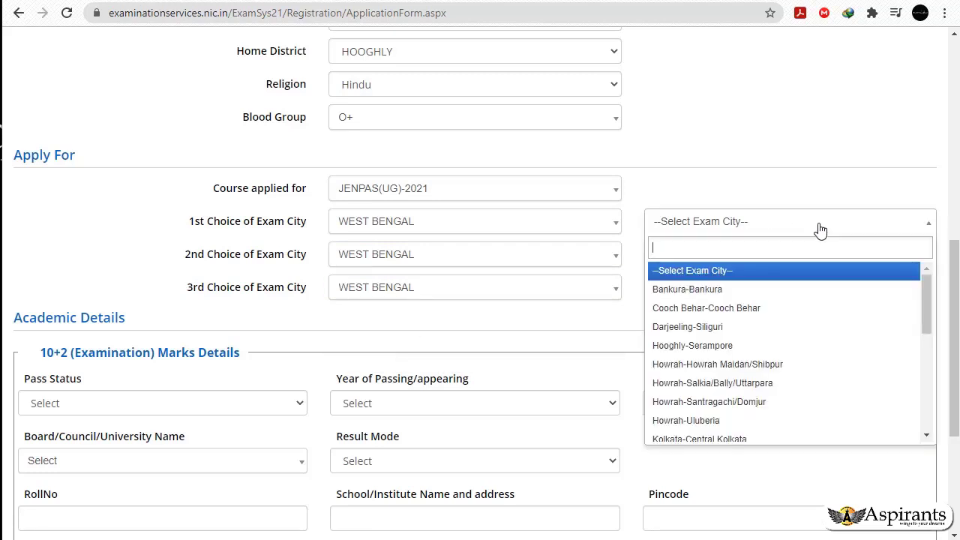
pyautogui.click(705, 345)
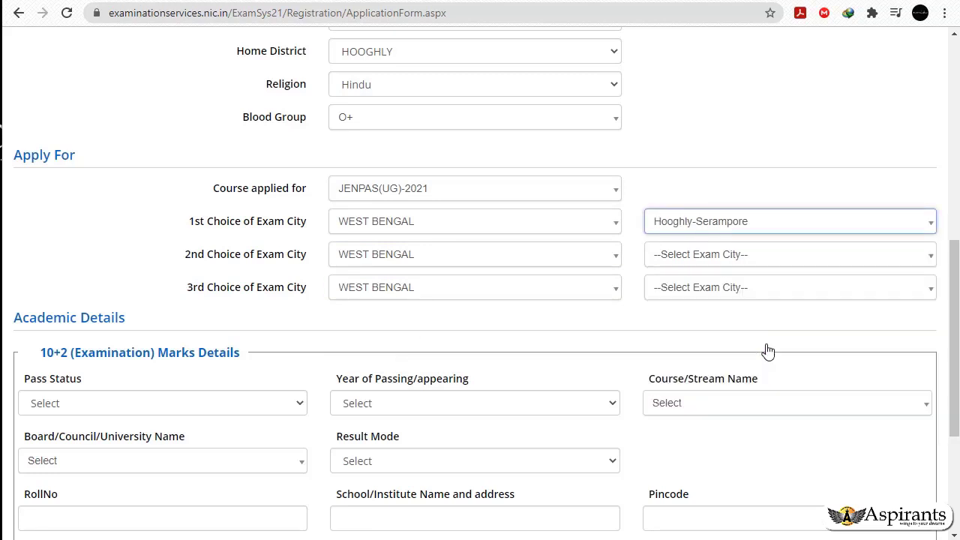
pyautogui.click(772, 258)
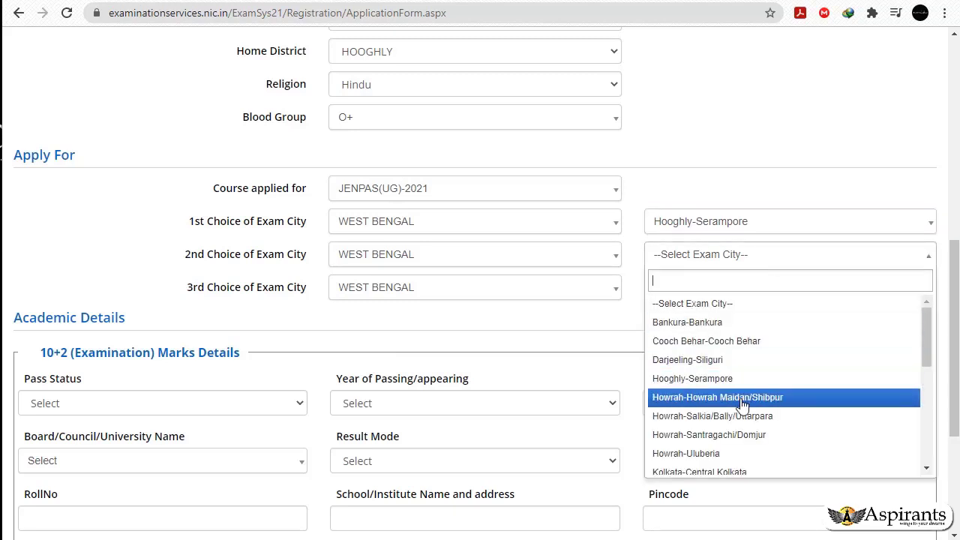
pyautogui.scroll(-2, 740, 405)
pyautogui.click(720, 362)
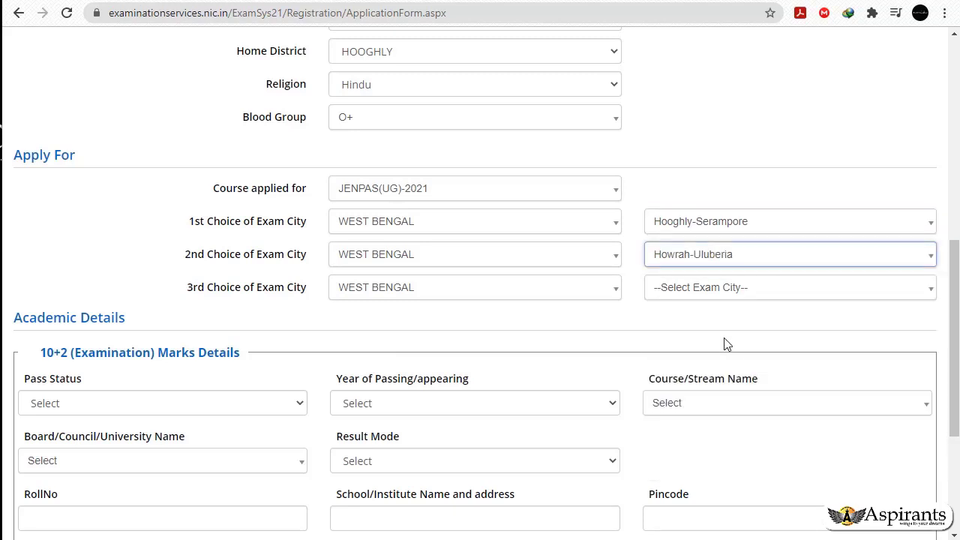
pyautogui.click(692, 292)
pyautogui.scroll(-3, 731, 443)
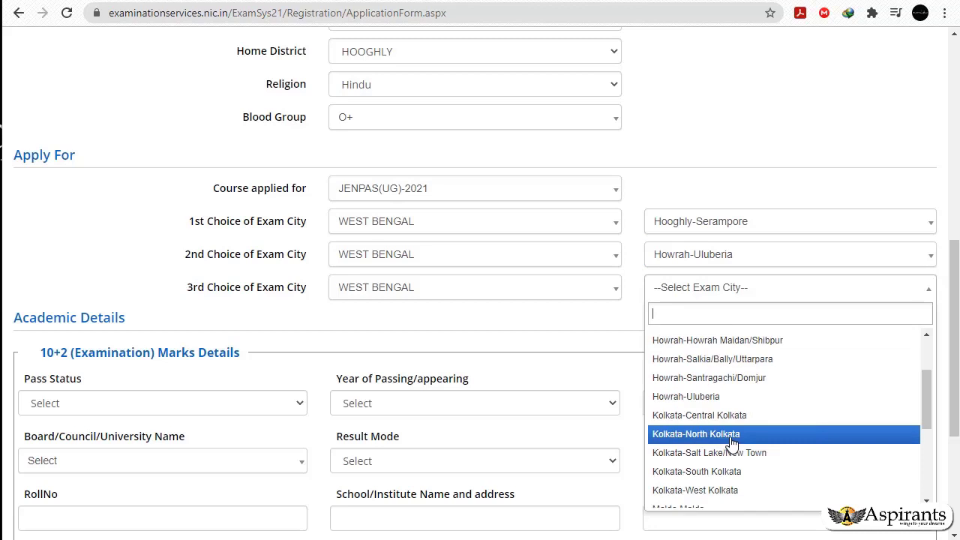
pyautogui.click(733, 379)
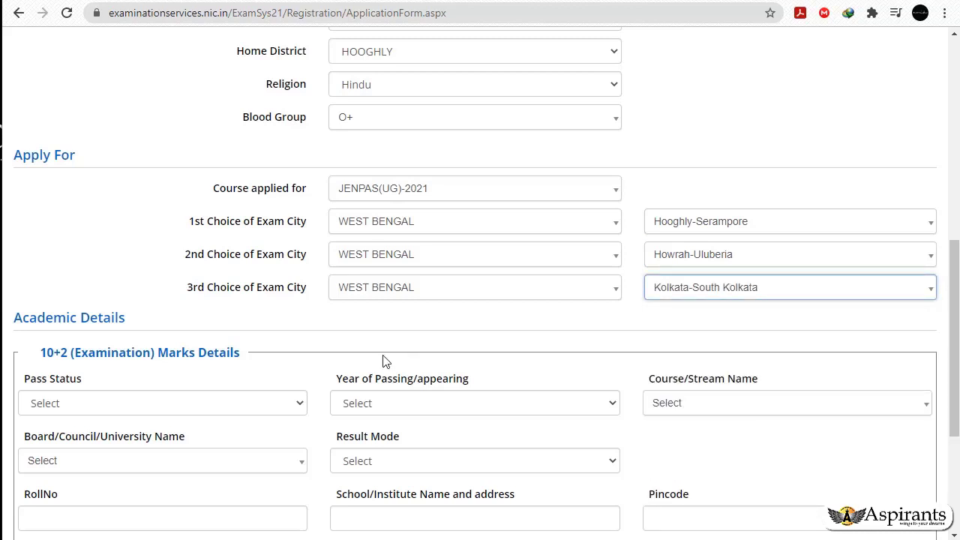
# Step: Set the 10+2 pass status to Passed and the course/stream name to 10+2 (Examination)
pyautogui.scroll(-2, 385, 360)
pyautogui.scroll(-2, 385, 360)
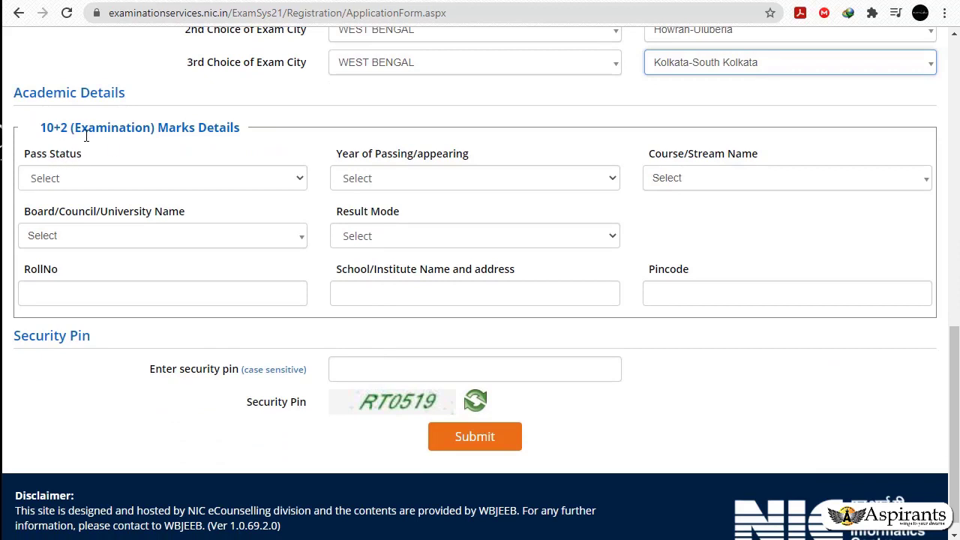
pyautogui.click(296, 180)
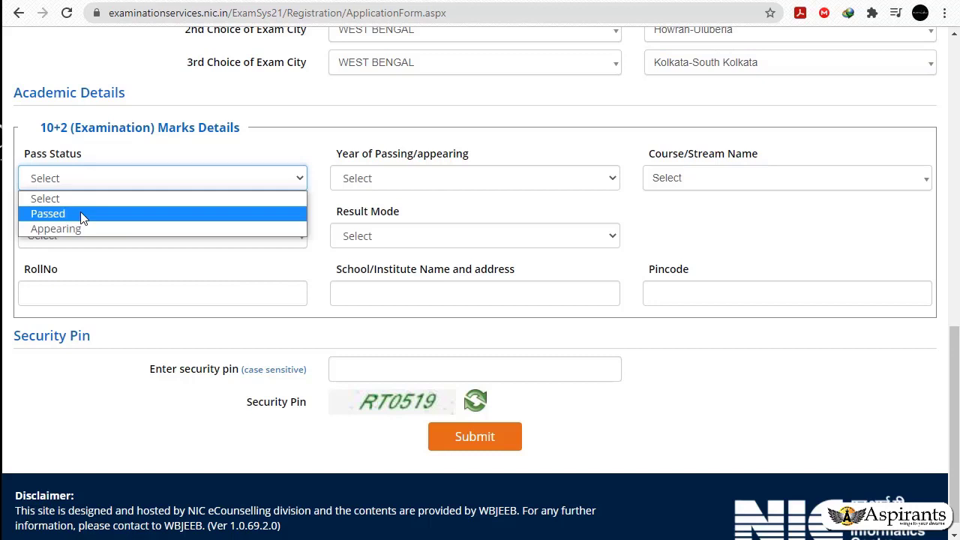
pyautogui.click(82, 215)
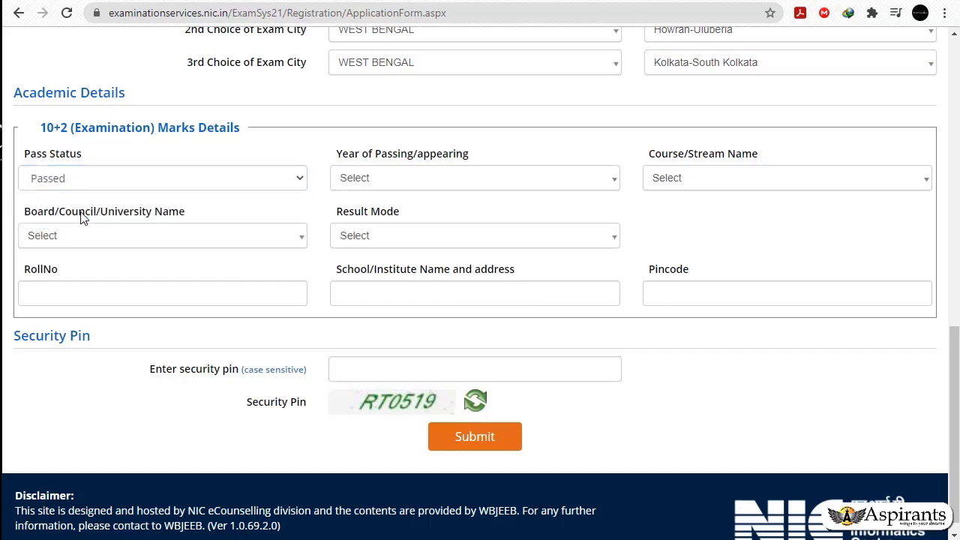
pyautogui.click(440, 178)
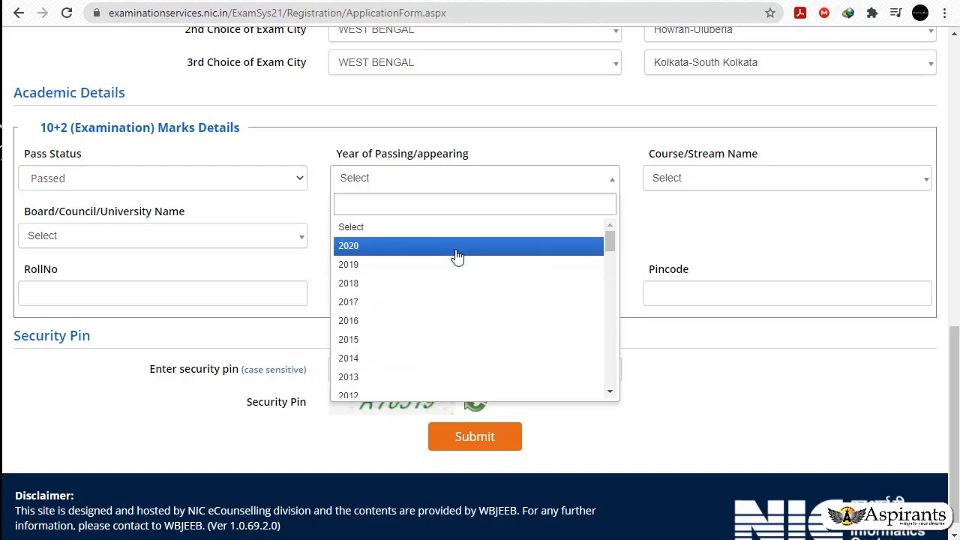
pyautogui.click(700, 188)
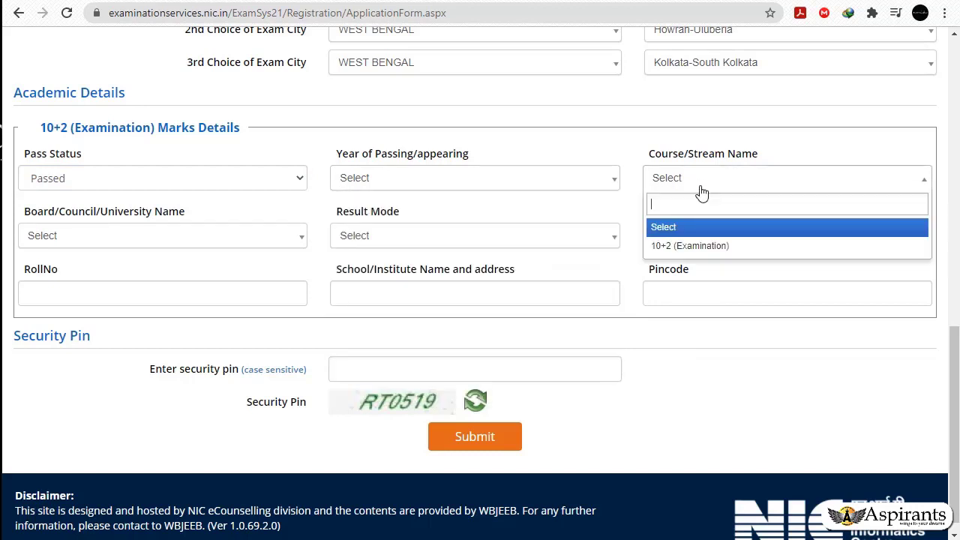
pyautogui.click(703, 248)
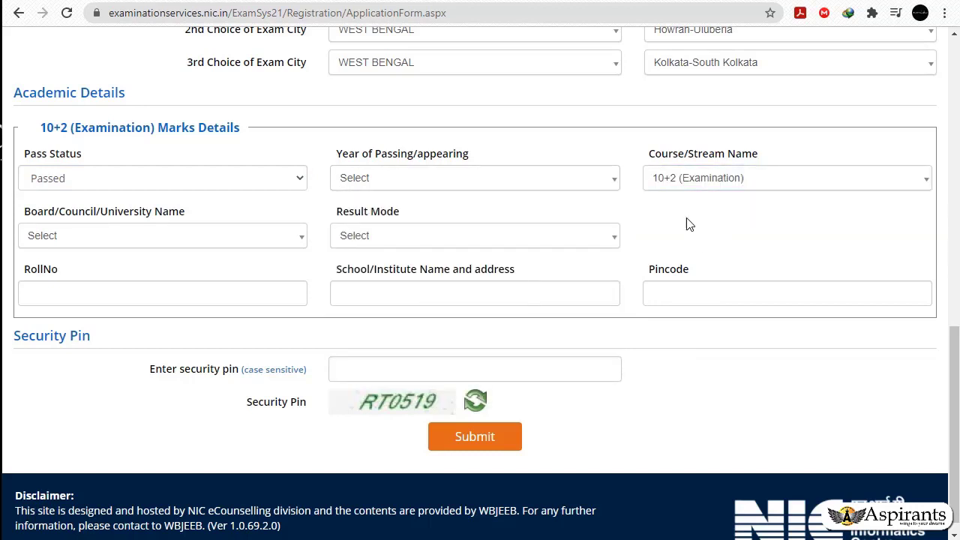
# Step: Set the 10+2 board to WEST BENGAL COUNCIL OF HIGHER SECONDARY EDUCATION
pyautogui.click(70, 238)
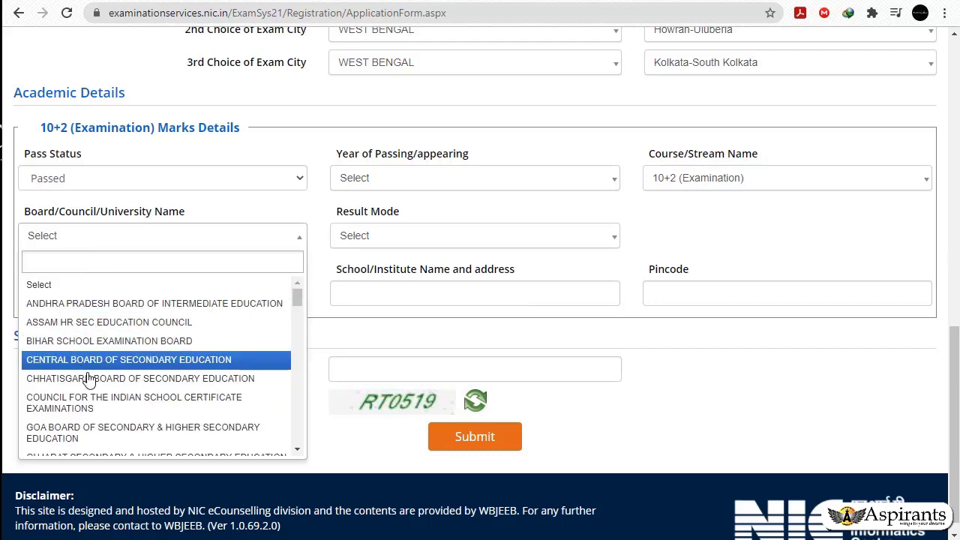
pyautogui.write('we')
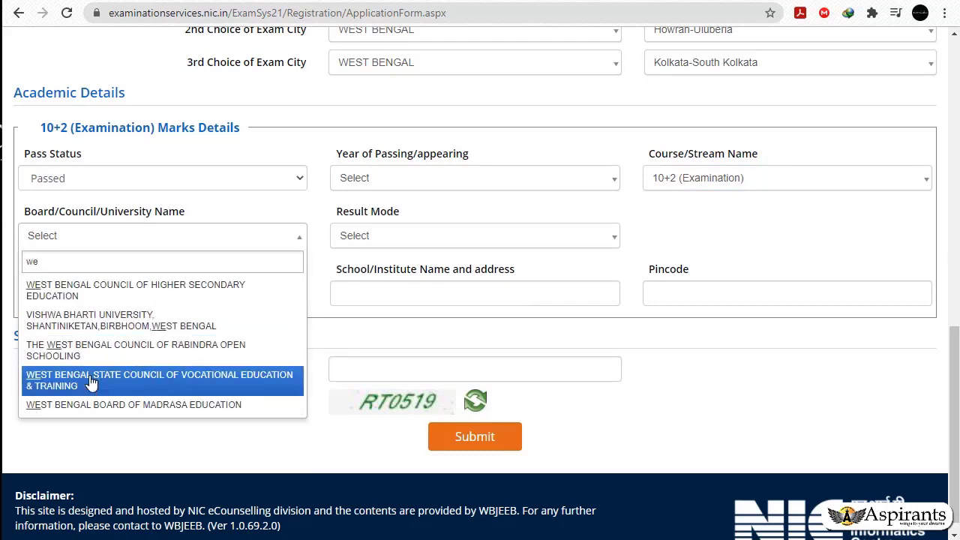
pyautogui.click(78, 291)
# Step: Set the 10+2 result mode to Percentage and go through the total and obtained marks fields
pyautogui.click(491, 248)
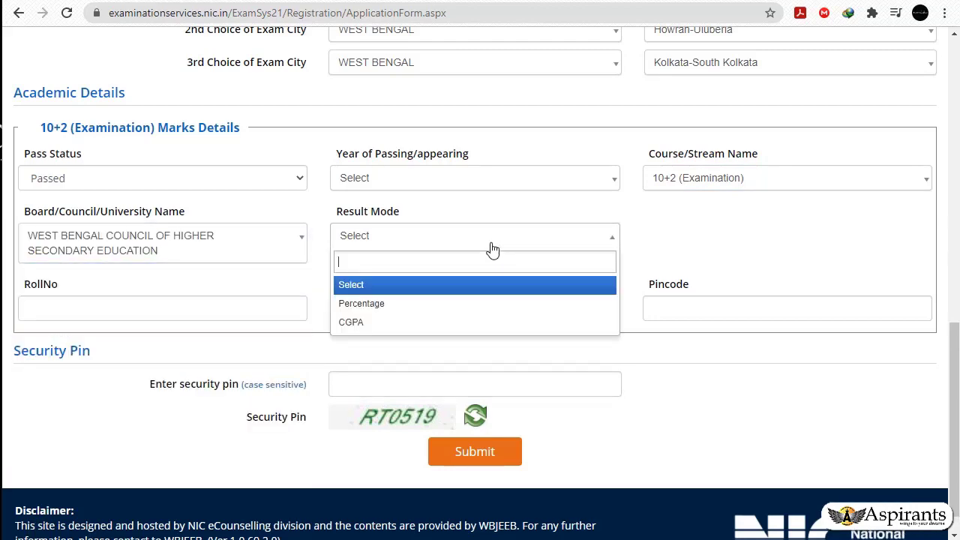
pyautogui.click(409, 307)
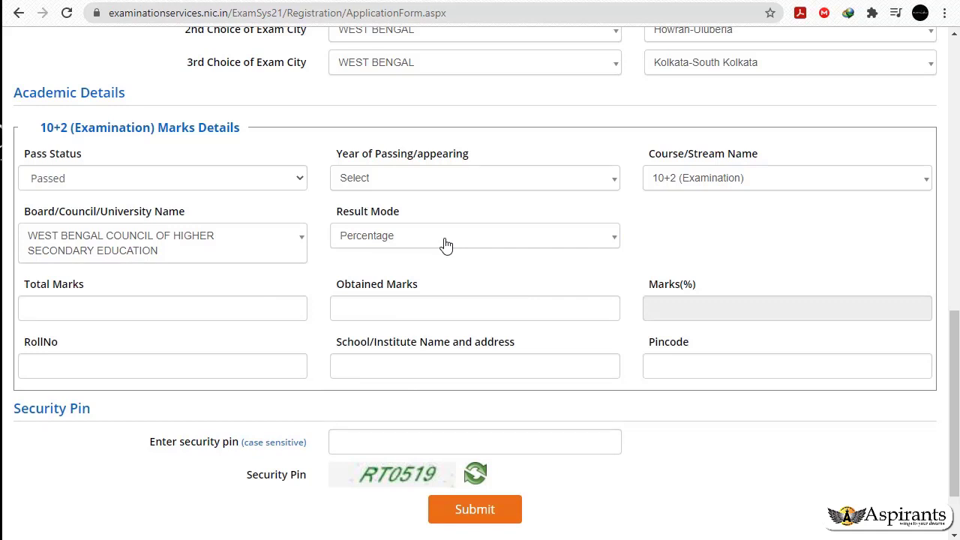
pyautogui.click(200, 307)
pyautogui.click(593, 315)
pyautogui.click(679, 308)
# Step: Set the 10+2 pass status to Appearing and fill in the roll number, school name jangipara dn high school and school pincode
pyautogui.click(282, 180)
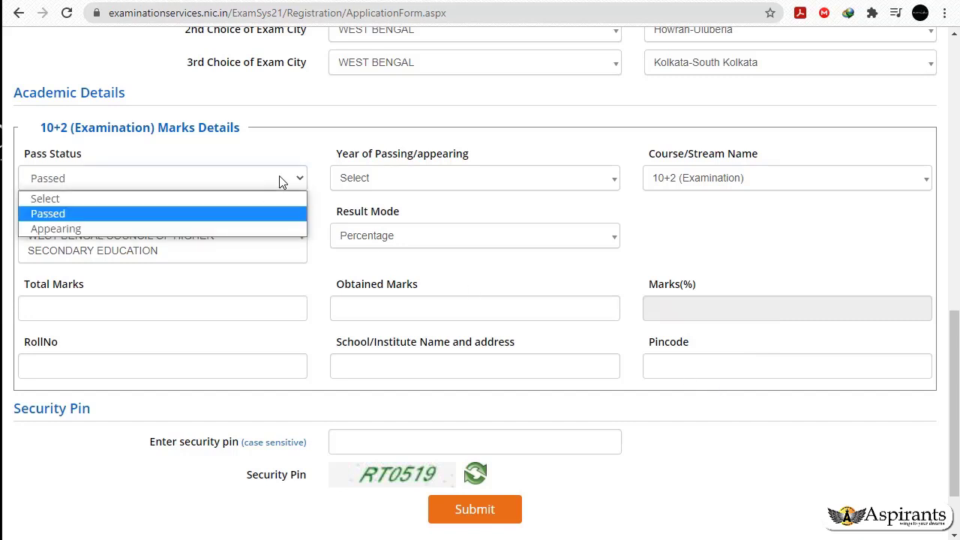
pyautogui.click(81, 228)
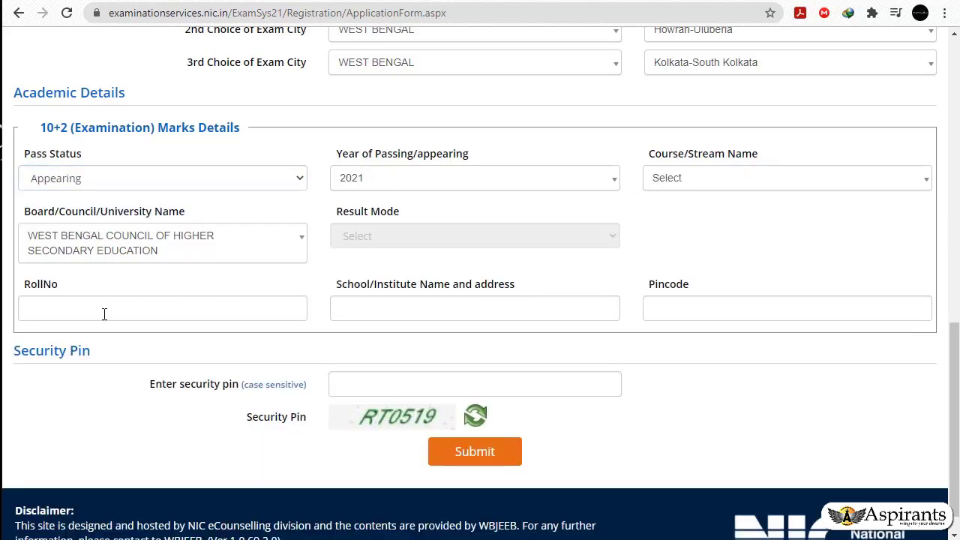
pyautogui.click(234, 309)
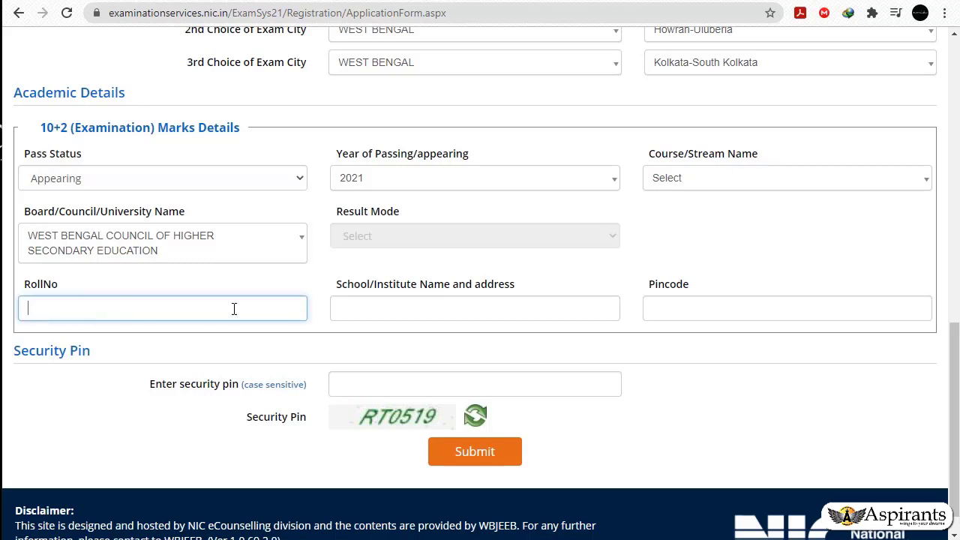
pyautogui.click(412, 311)
pyautogui.click(712, 308)
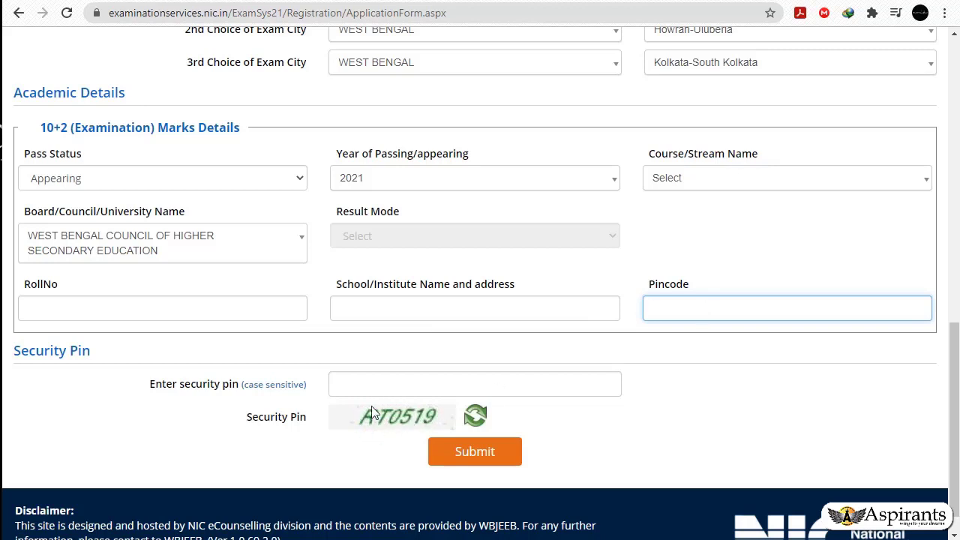
# Step: Enter the security pin, submit the application form for review and dismiss the review notice
pyautogui.click(359, 385)
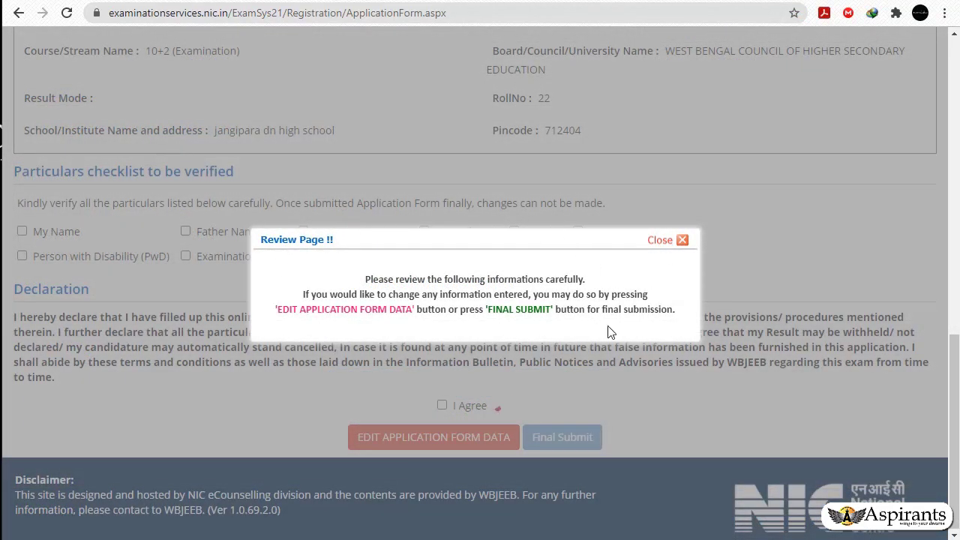
pyautogui.click(670, 240)
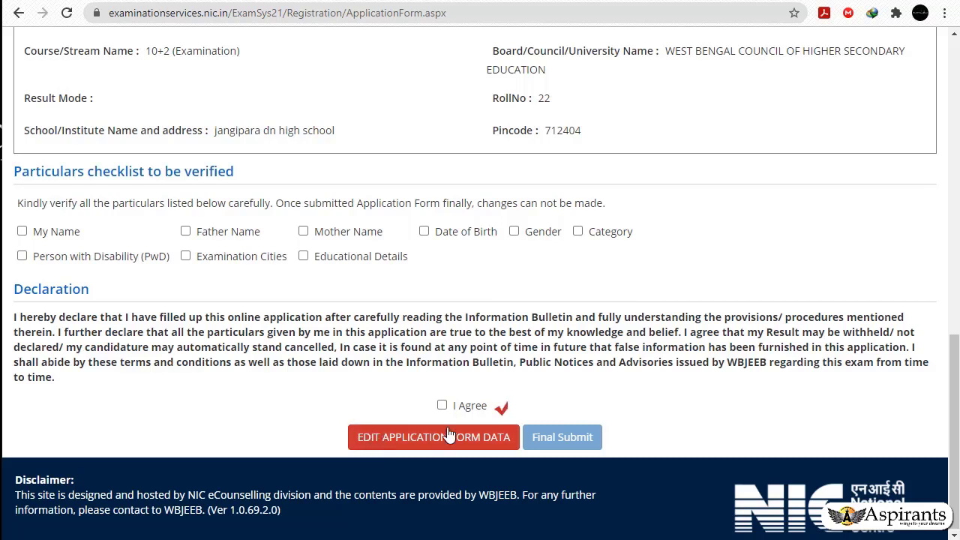
# Step: Mark all nine particulars in the checklist as verified, from My Name to Educational Details
pyautogui.click(45, 234)
pyautogui.click(213, 239)
pyautogui.click(338, 239)
pyautogui.click(467, 237)
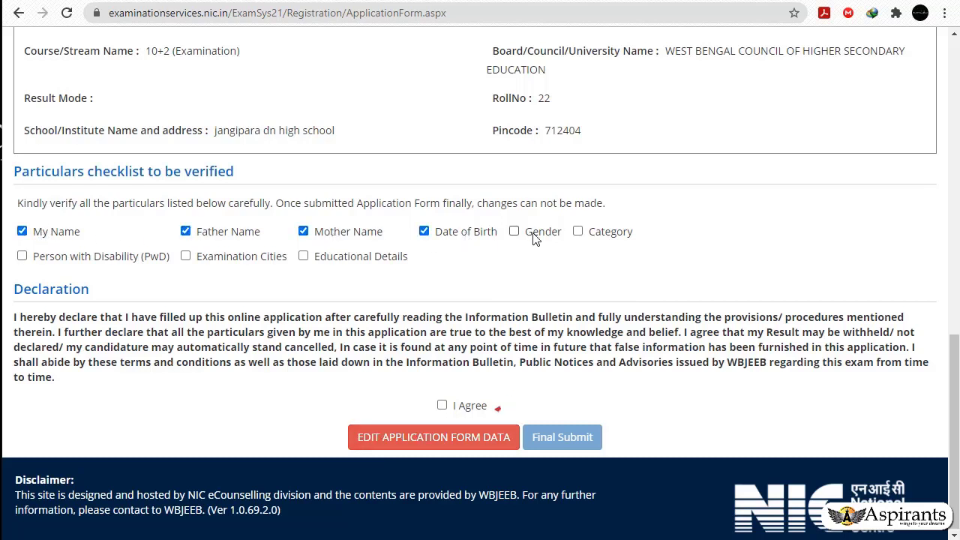
pyautogui.click(535, 238)
pyautogui.click(609, 238)
pyautogui.click(368, 262)
pyautogui.click(235, 267)
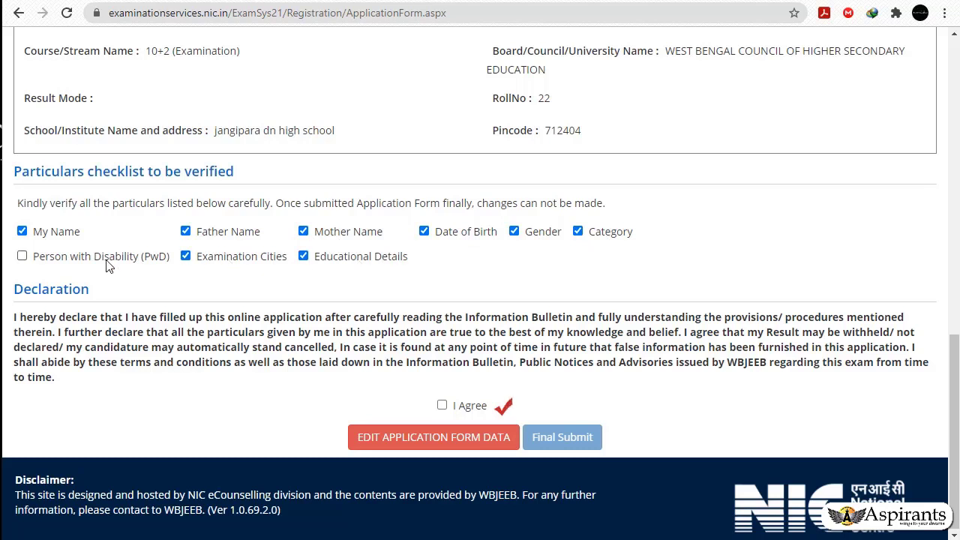
pyautogui.click(111, 264)
# Step: Agree to the declaration and finally submit the application form, confirming the submission
pyautogui.click(442, 406)
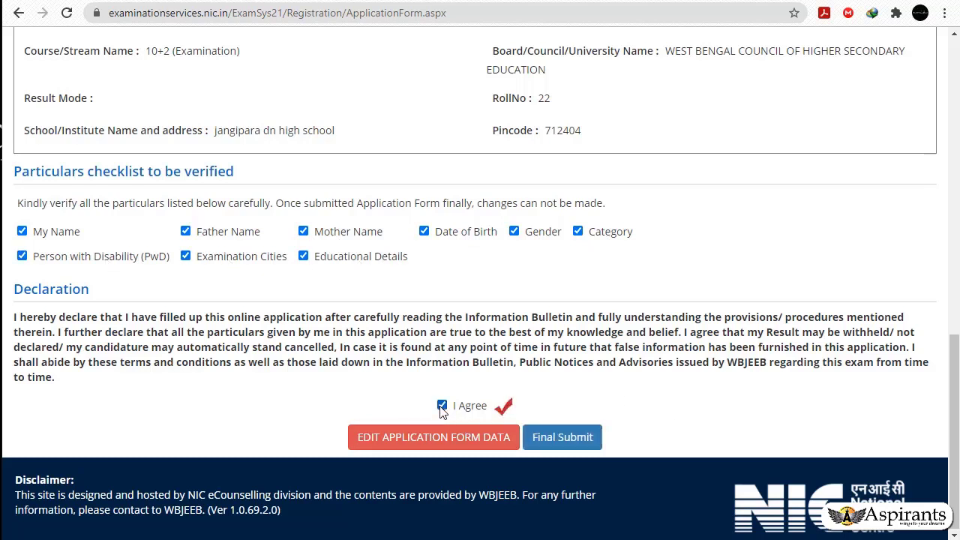
pyautogui.click(566, 439)
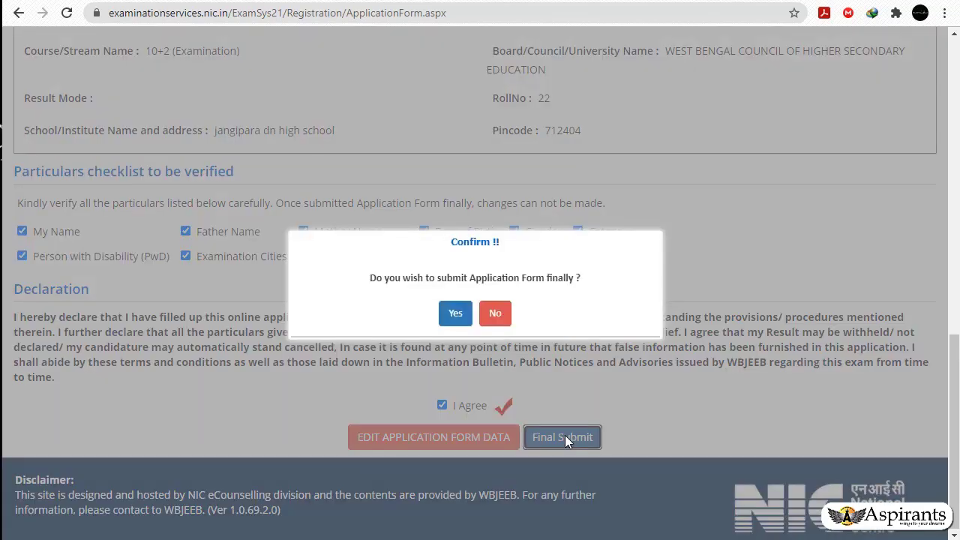
pyautogui.click(455, 315)
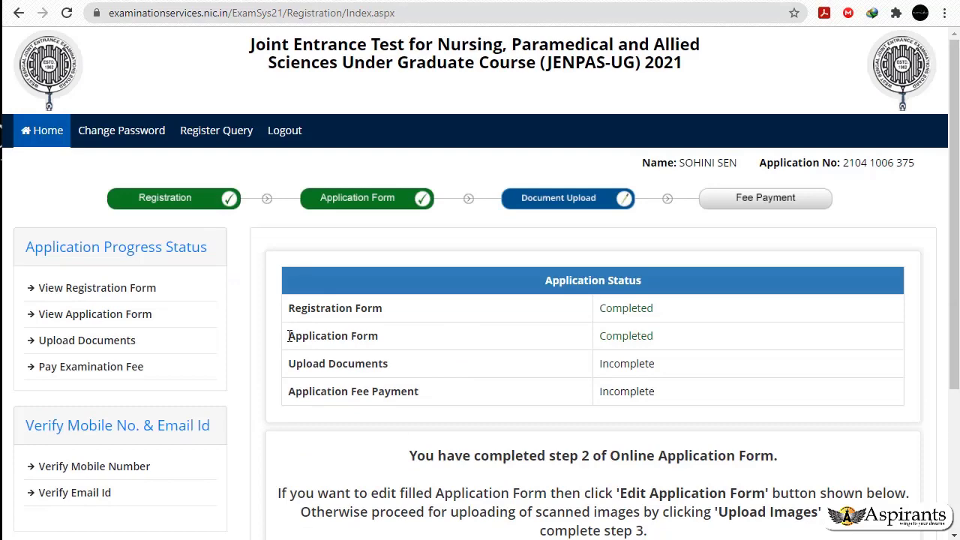
# Step: Check the application form's status in the Application Status table and proceed to the document upload page
pyautogui.moveTo(288, 336); pyautogui.dragTo(660, 343)
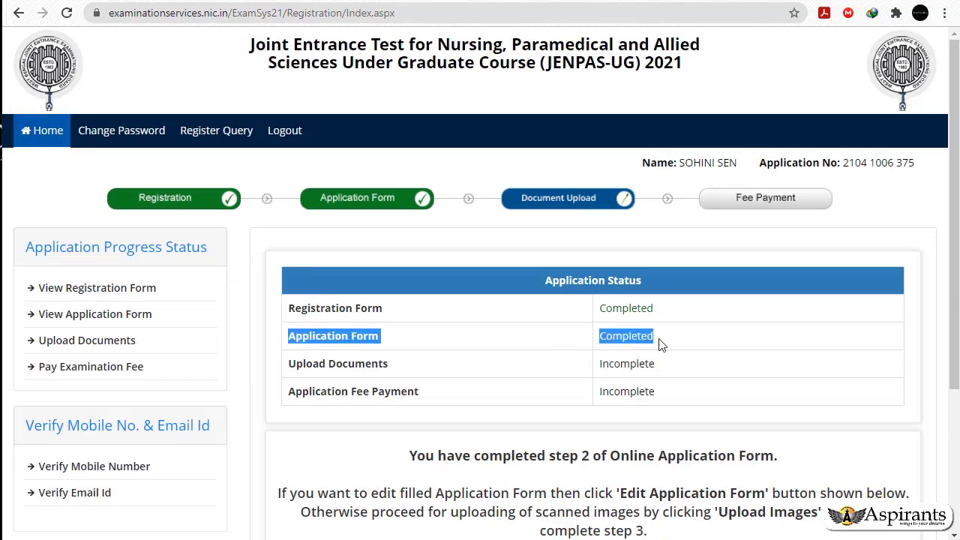
pyautogui.click(683, 370)
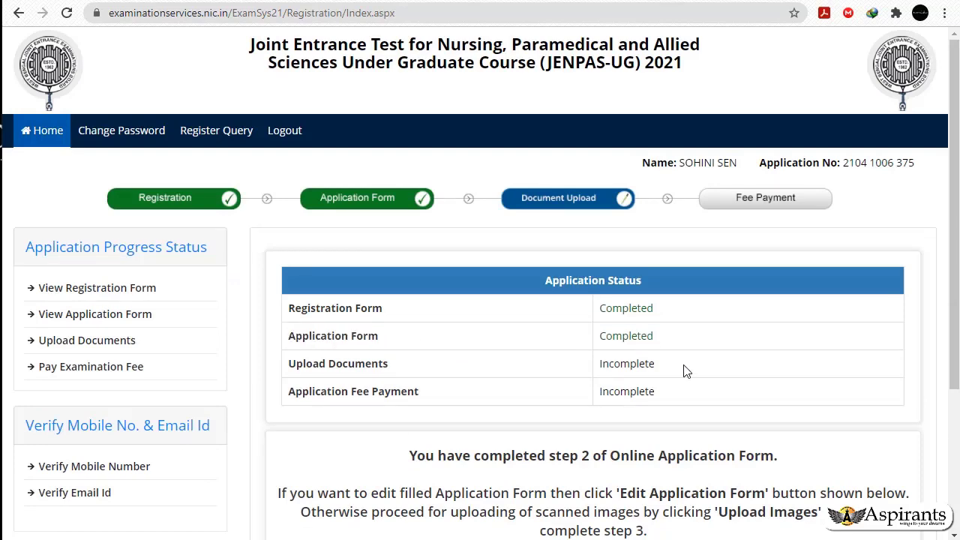
pyautogui.scroll(-1, 684, 369)
pyautogui.scroll(-3, 670, 307)
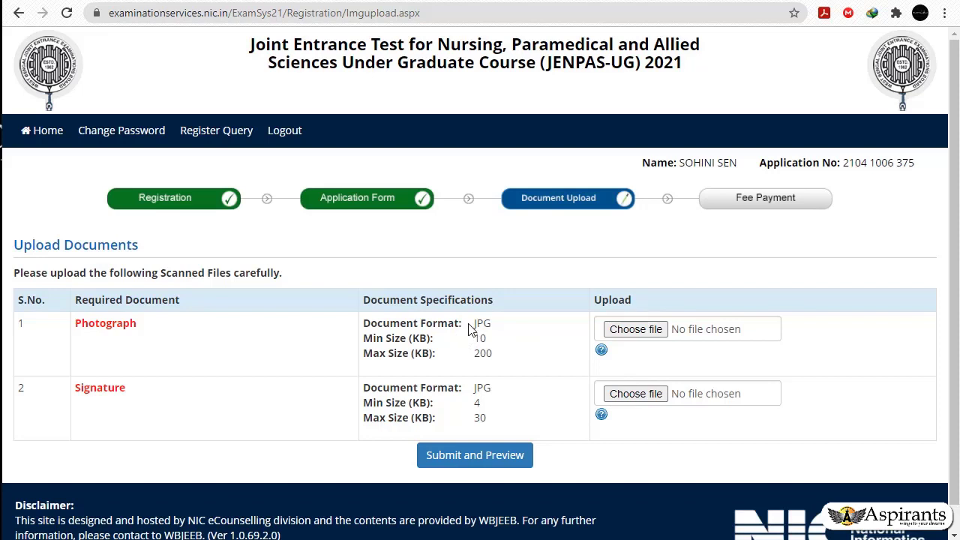
# Step: Examine the required file format and the minimum and maximum file sizes for the photograph and signature
pyautogui.moveTo(473, 323); pyautogui.dragTo(493, 330)
pyautogui.moveTo(498, 388); pyautogui.dragTo(463, 388)
pyautogui.doubleClick(480, 338)
pyautogui.moveTo(495, 355); pyautogui.dragTo(471, 356)
pyautogui.moveTo(472, 405)
pyautogui.mouseDown()
pyautogui.moveTo(487, 418)
pyautogui.moveTo(546, 412)
pyautogui.mouseUp()
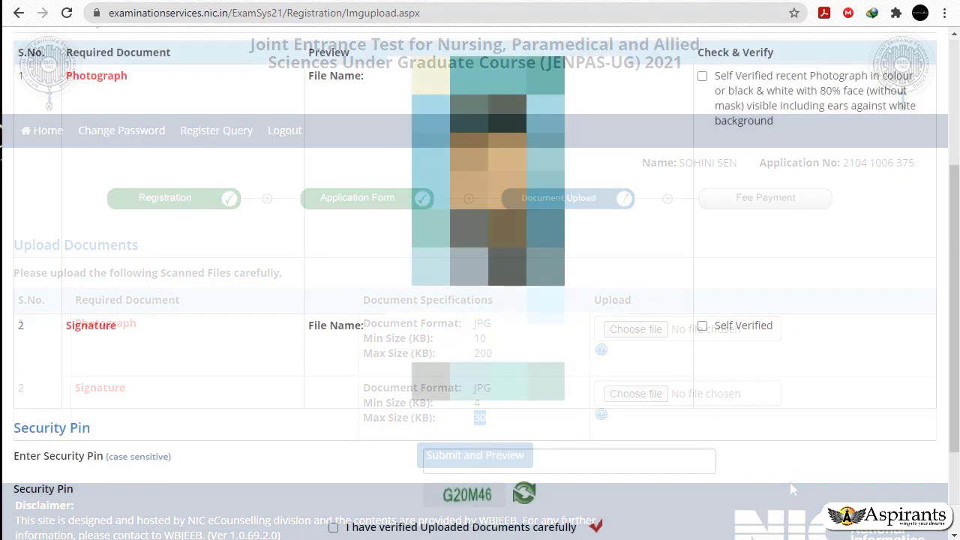
# Step: Mark the photograph and signature as self verified, enter the security pin, and upload the documents after confirming they were verified carefully
pyautogui.click(702, 76)
pyautogui.click(703, 326)
pyautogui.scroll(-2, 712, 360)
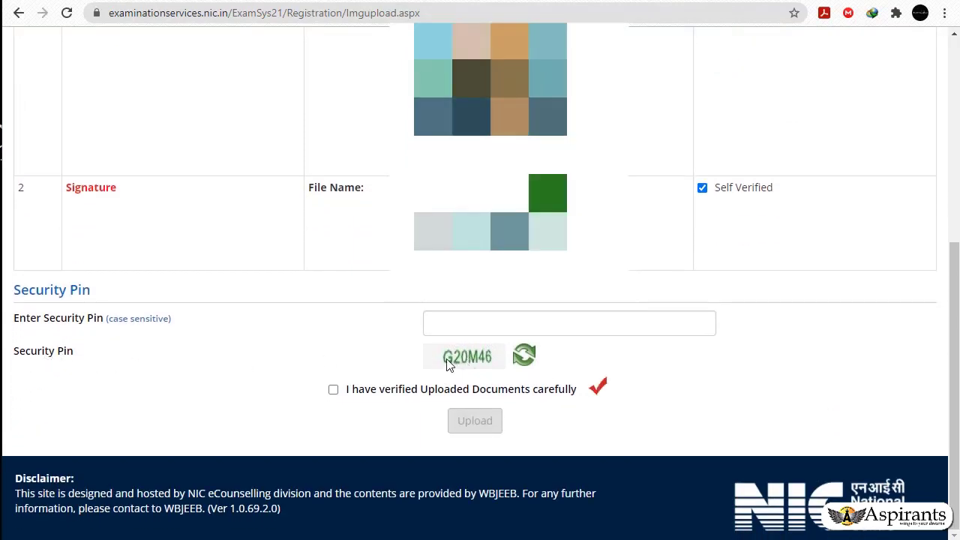
pyautogui.click(492, 323)
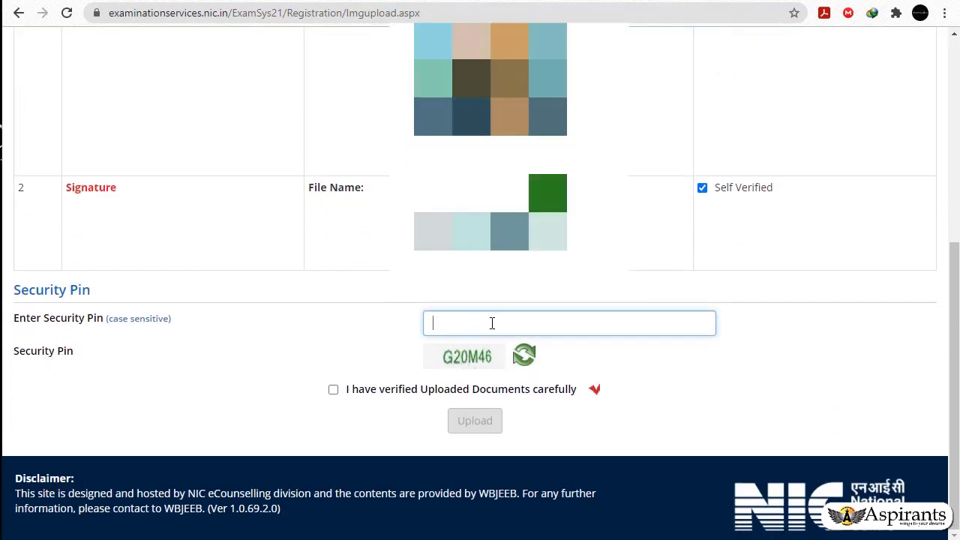
pyautogui.click(333, 391)
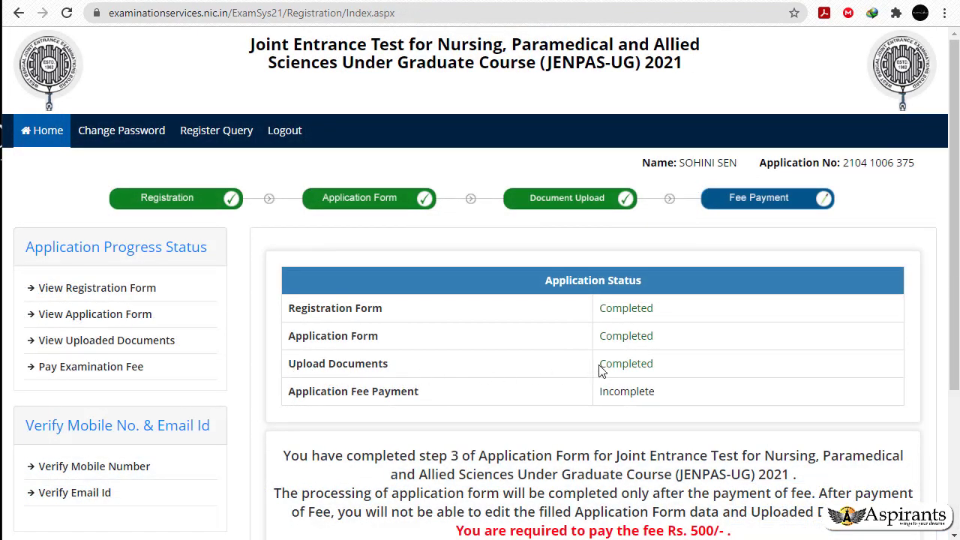
# Step: Check the document upload and fee payment statuses and proceed to paying the Rs. 500 examination fee
pyautogui.moveTo(599, 364); pyautogui.dragTo(669, 369)
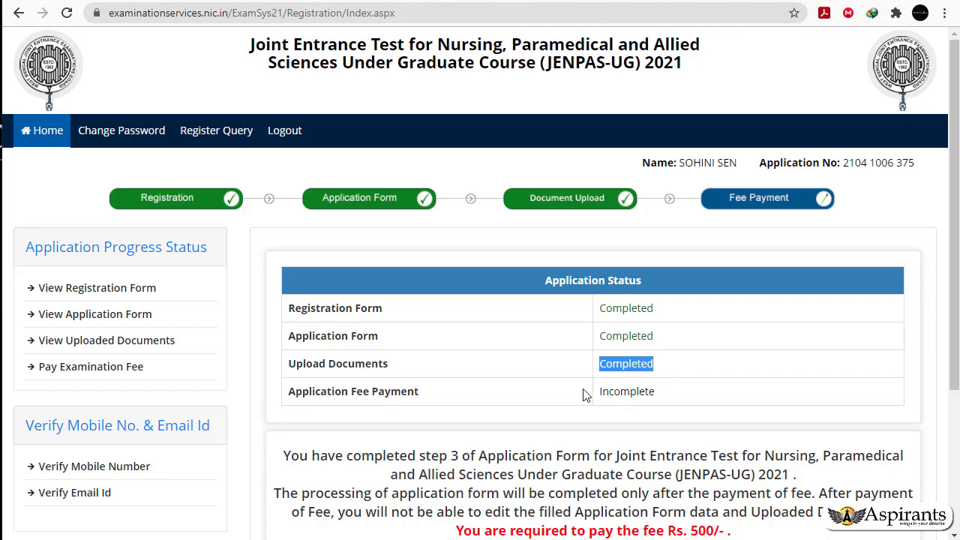
pyautogui.moveTo(291, 398); pyautogui.dragTo(664, 398)
pyautogui.scroll(-2, 664, 398)
pyautogui.scroll(-3, 722, 350)
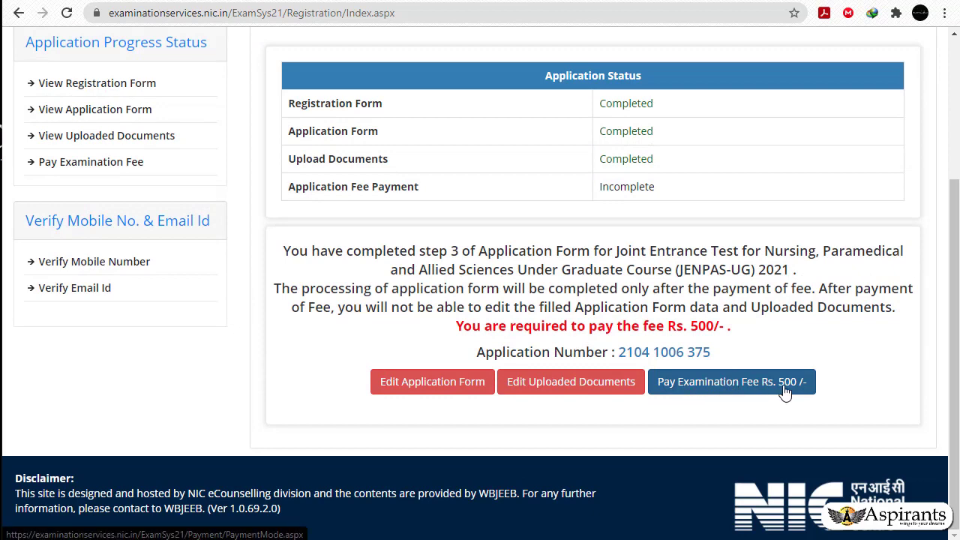
pyautogui.click(784, 392)
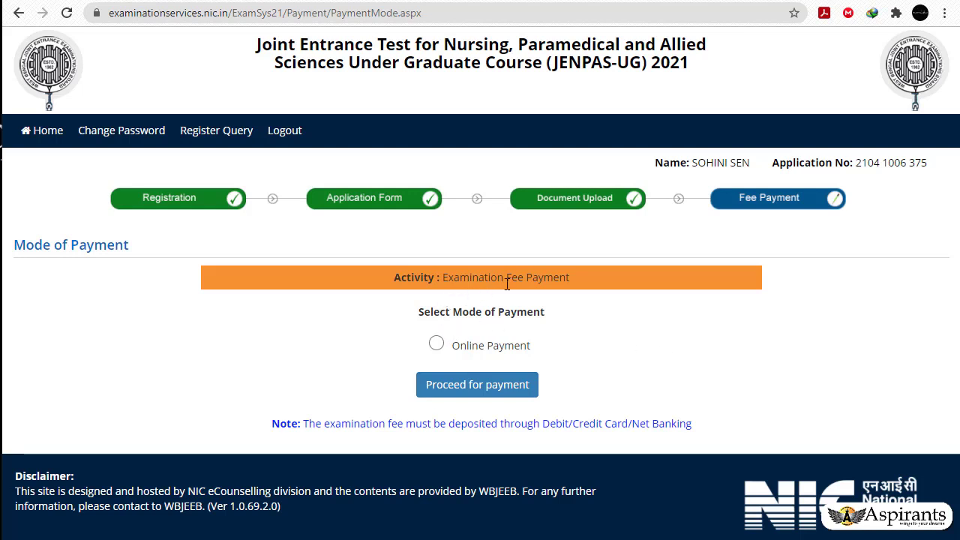
# Step: Choose Online Payment as the payment mode and confirm proceeding to the fee payment through the BillDesk Payment Gateway
pyautogui.click(436, 343)
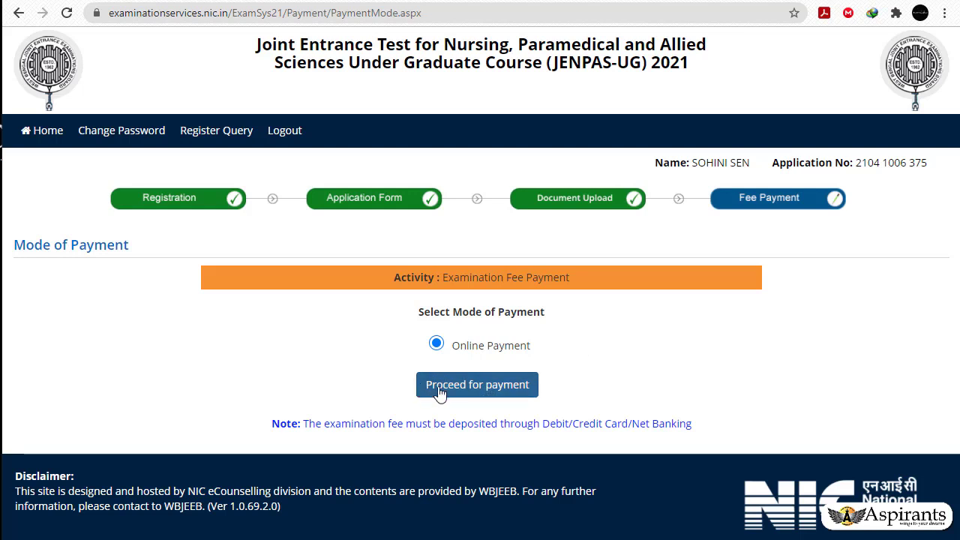
pyautogui.click(486, 393)
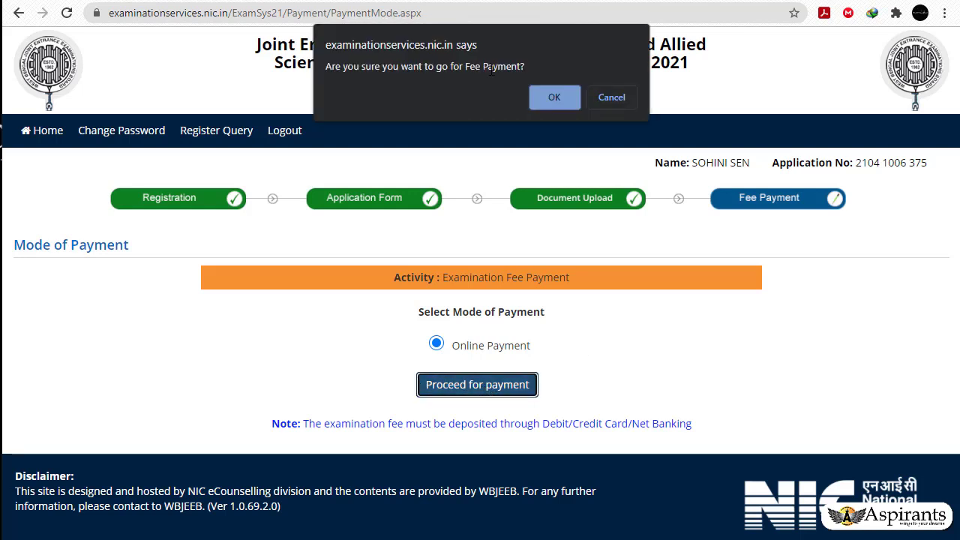
pyautogui.click(553, 98)
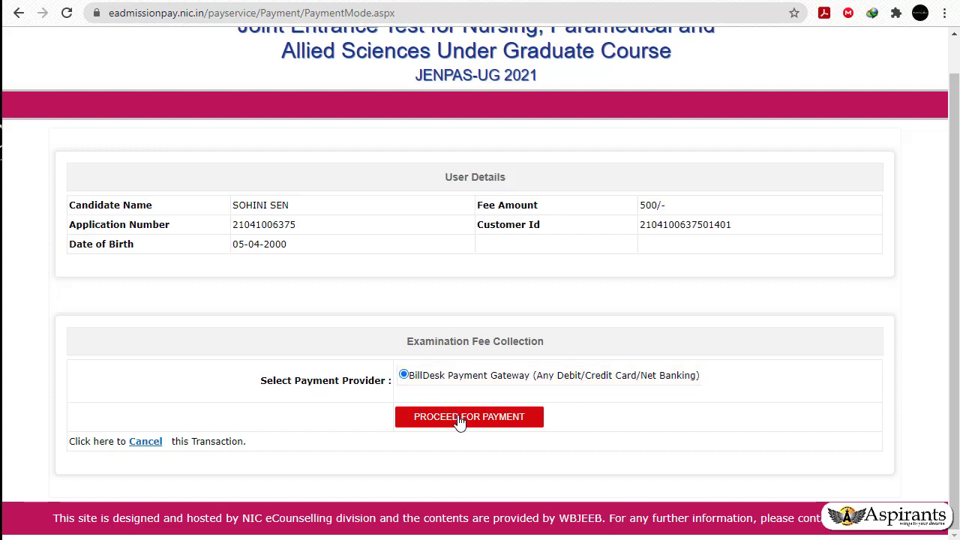
pyautogui.click(488, 417)
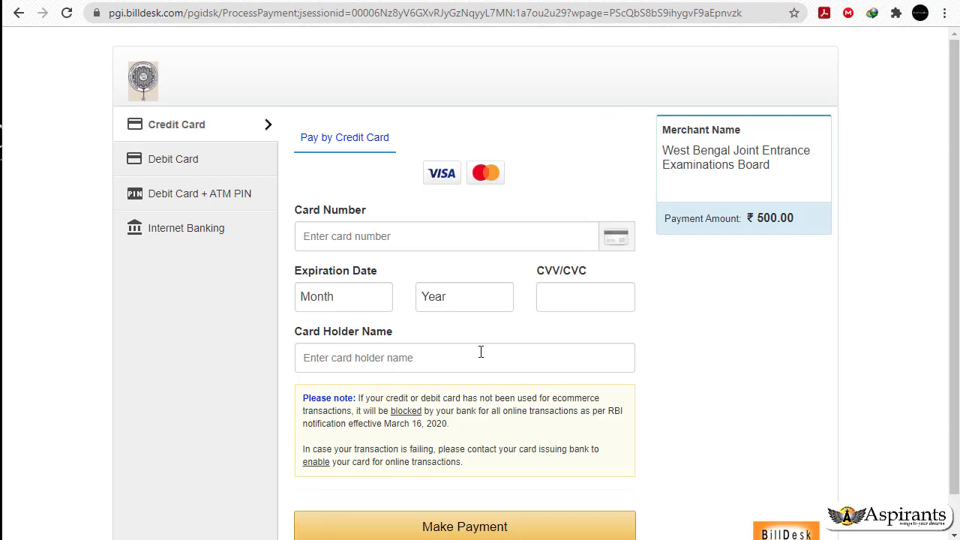
# Step: Select Debit Card as the payment method and go over its card detail fields down to the payment option
pyautogui.click(186, 164)
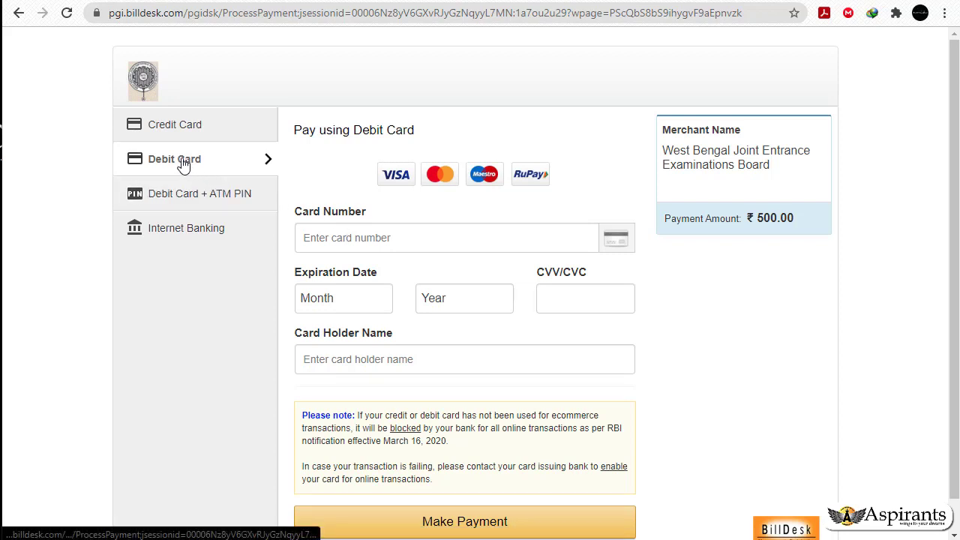
pyautogui.click(355, 237)
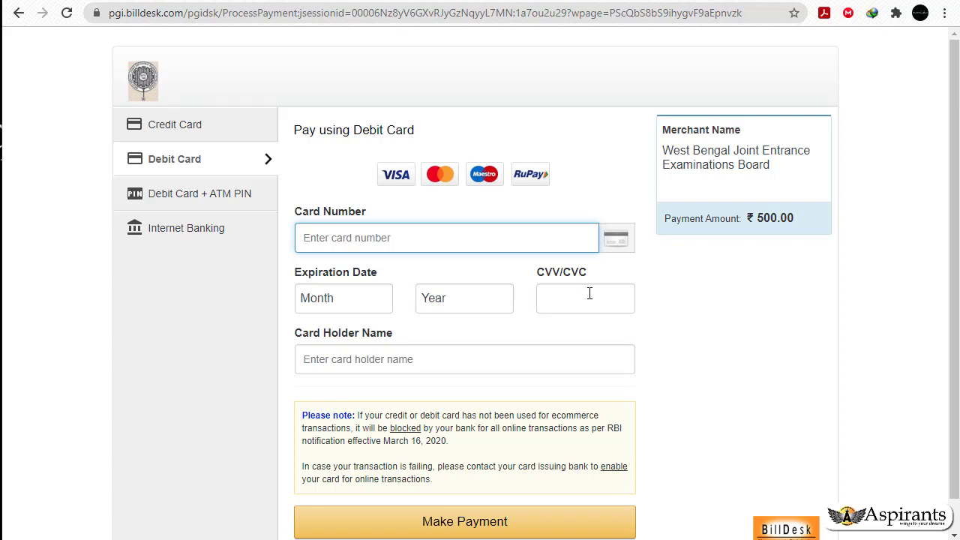
pyautogui.scroll(-1, 589, 293)
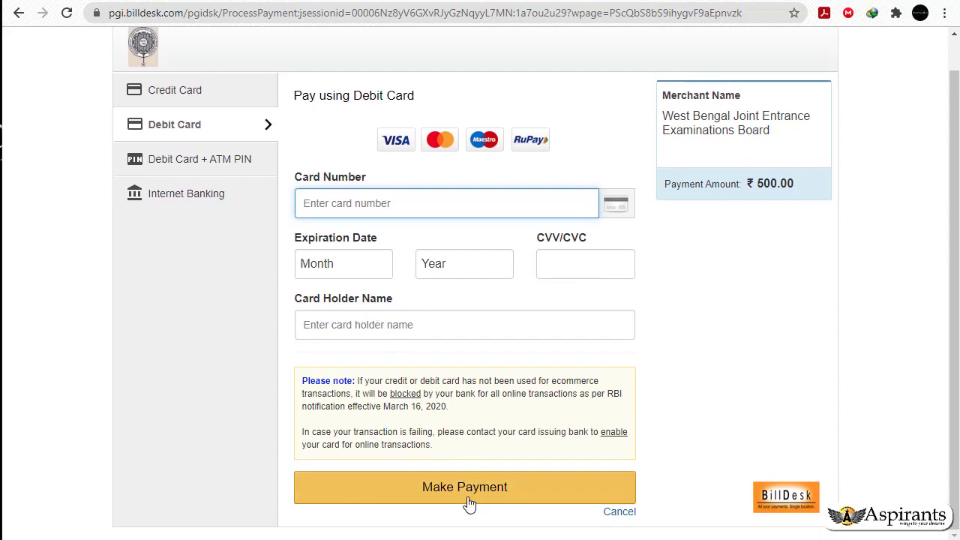